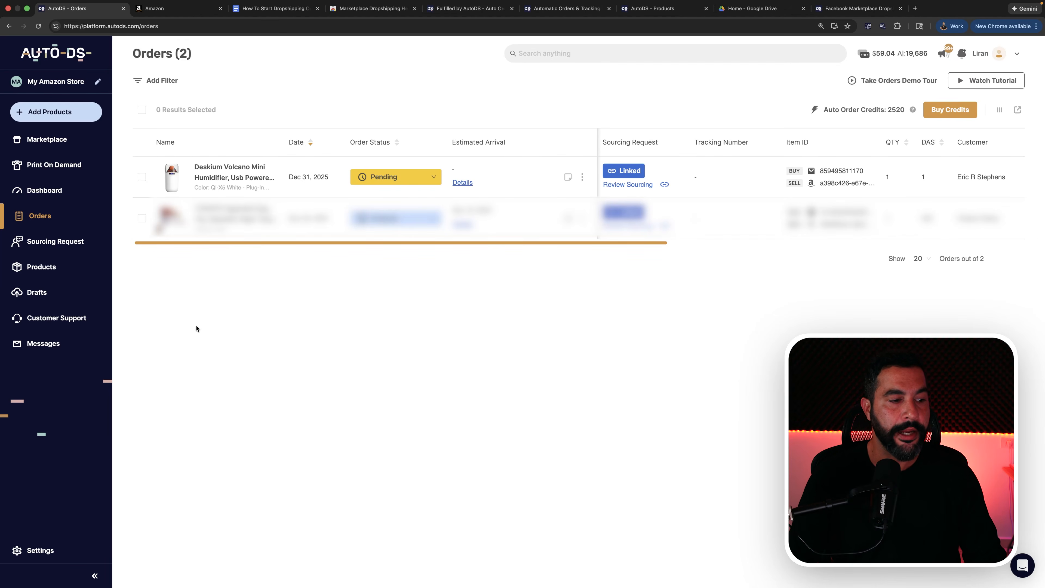
- Open the plans and add-ons settings and review the Orders Processor add-on and its monthly price
{"action": "left_click", "coordinate": [42, 552]}
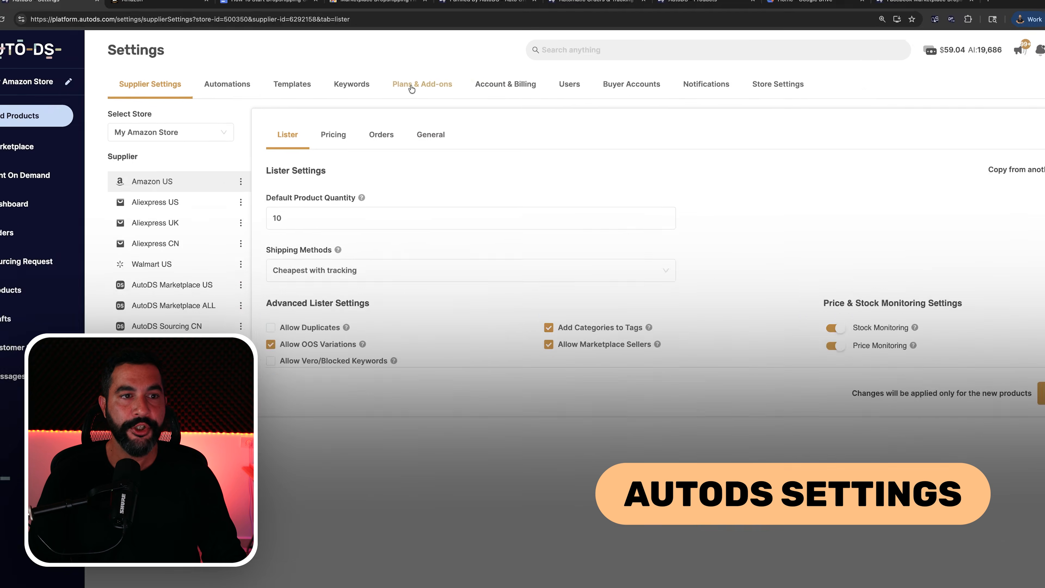
{"action": "left_click", "coordinate": [411, 85]}
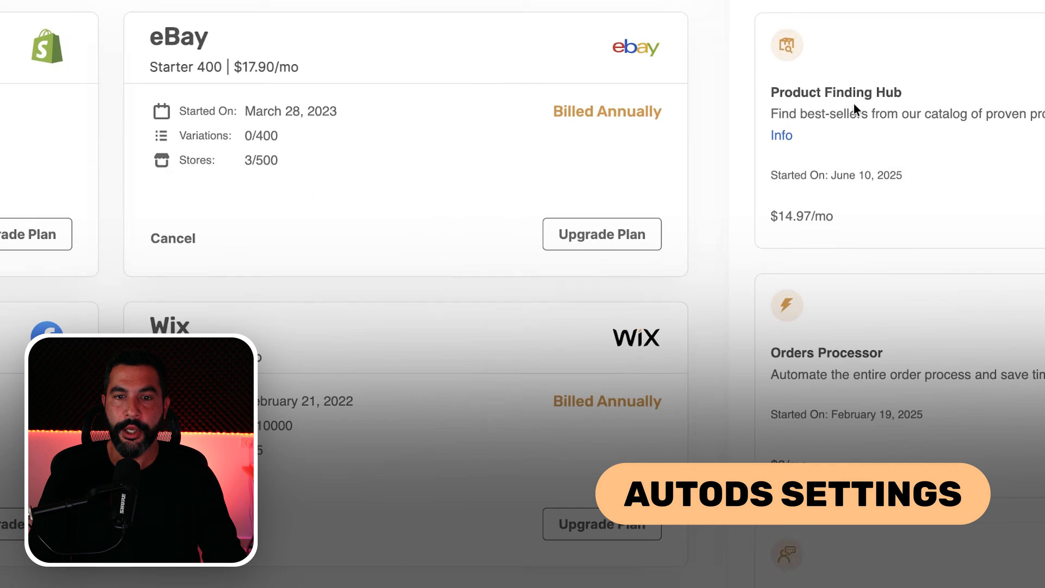
{"action": "left_click_drag", "start_coordinate": [583, 217], "coordinate": [469, 217]}
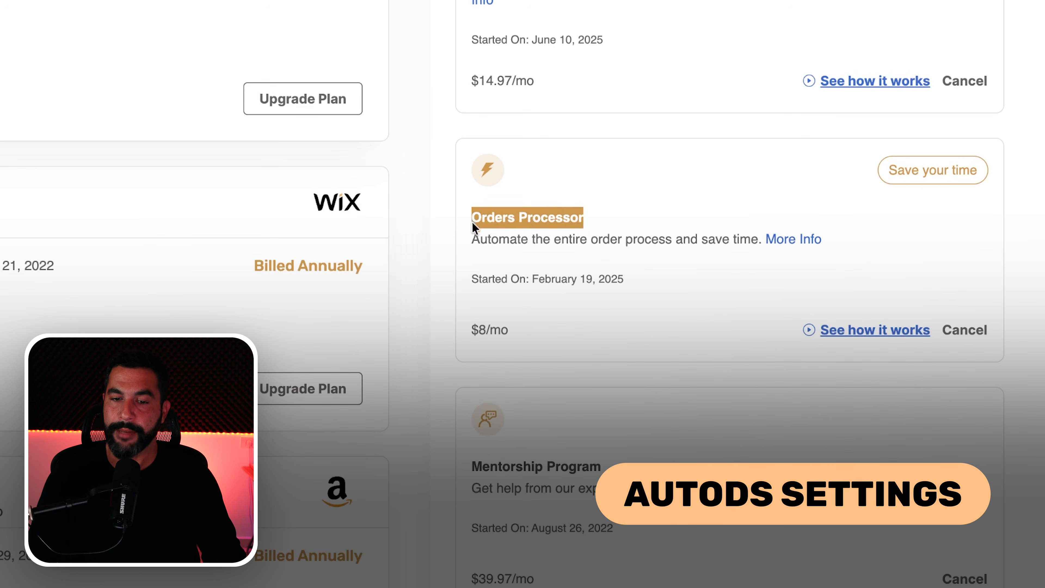
{"action": "left_click_drag", "start_coordinate": [525, 329], "coordinate": [472, 333]}
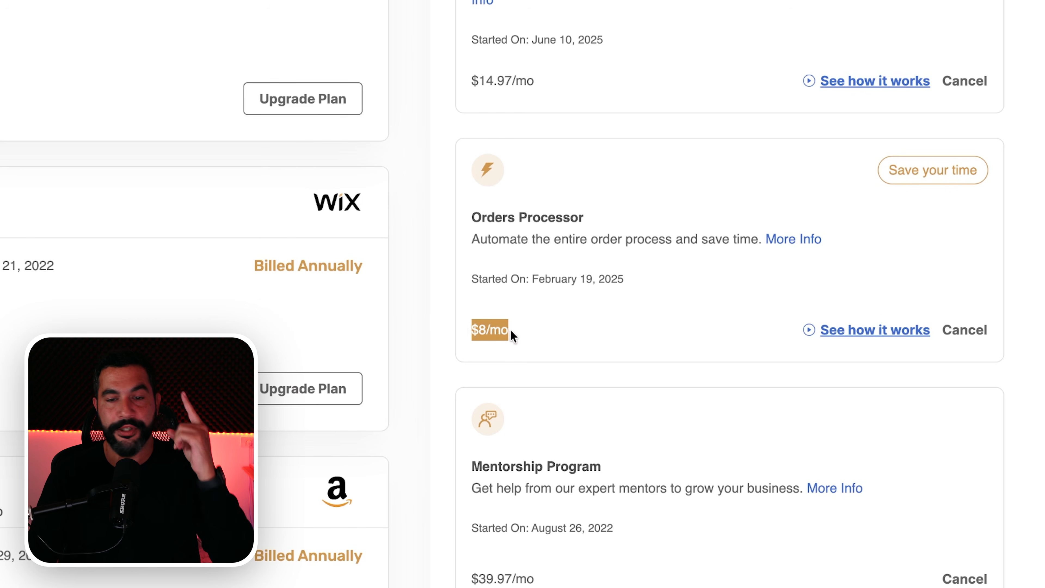
{"action": "left_click_drag", "start_coordinate": [527, 329], "coordinate": [472, 216]}
{"action": "left_click", "coordinate": [513, 218]}
{"action": "left_click_drag", "start_coordinate": [520, 351], "coordinate": [450, 215]}
{"action": "left_click", "coordinate": [495, 224]}
{"action": "left_click_drag", "start_coordinate": [532, 340], "coordinate": [472, 212]}
{"action": "left_click", "coordinate": [473, 226]}
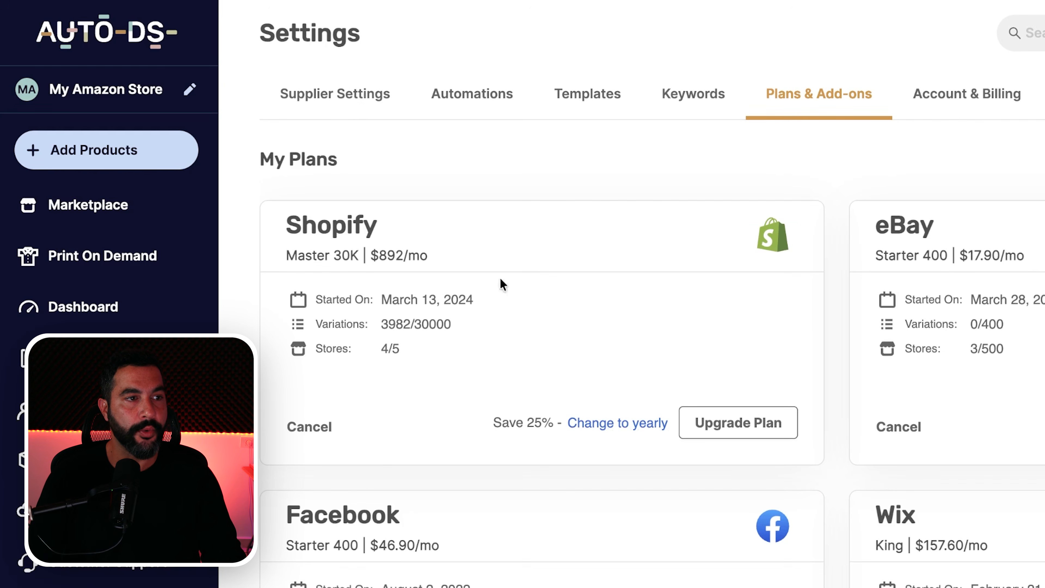
- Open the Aliexpress CN supplier's pricing settings and examine its fee and additional profit fields
{"action": "left_click", "coordinate": [364, 94]}
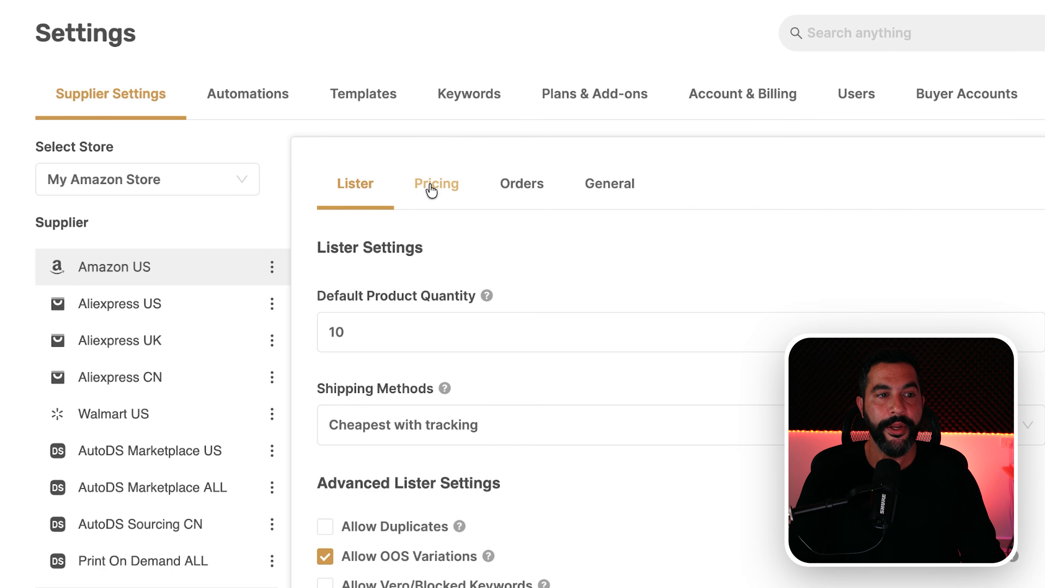
{"action": "left_click", "coordinate": [650, 191]}
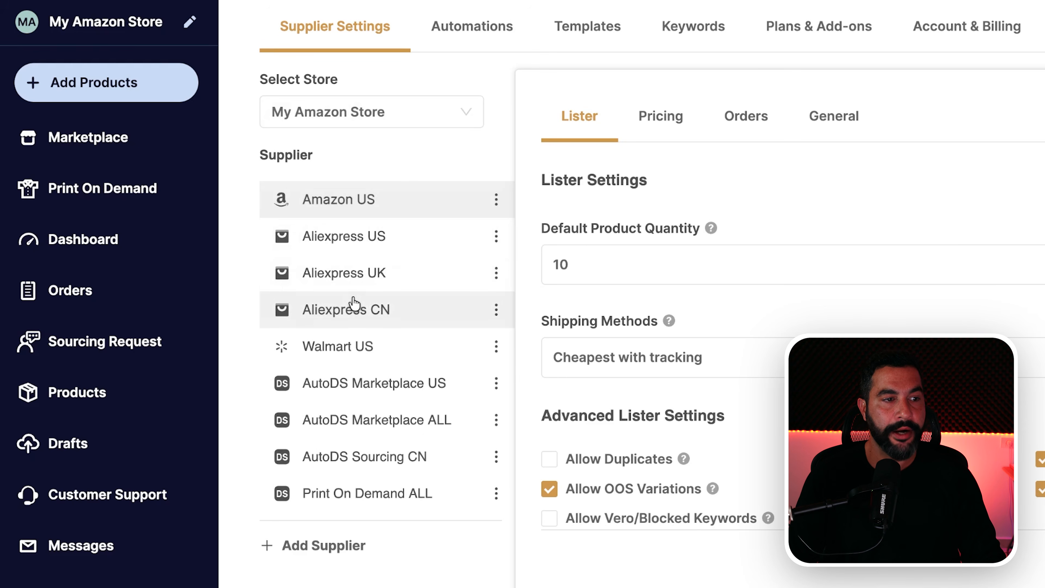
{"action": "left_click", "coordinate": [354, 310]}
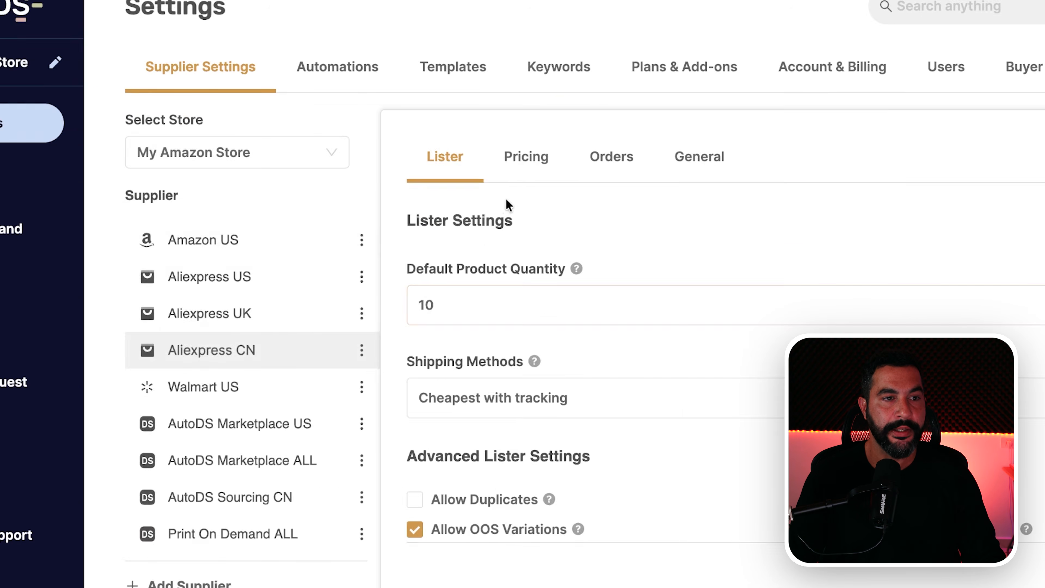
{"action": "left_click", "coordinate": [662, 134]}
{"action": "double_click", "coordinate": [381, 449]}
{"action": "double_click", "coordinate": [718, 278]}
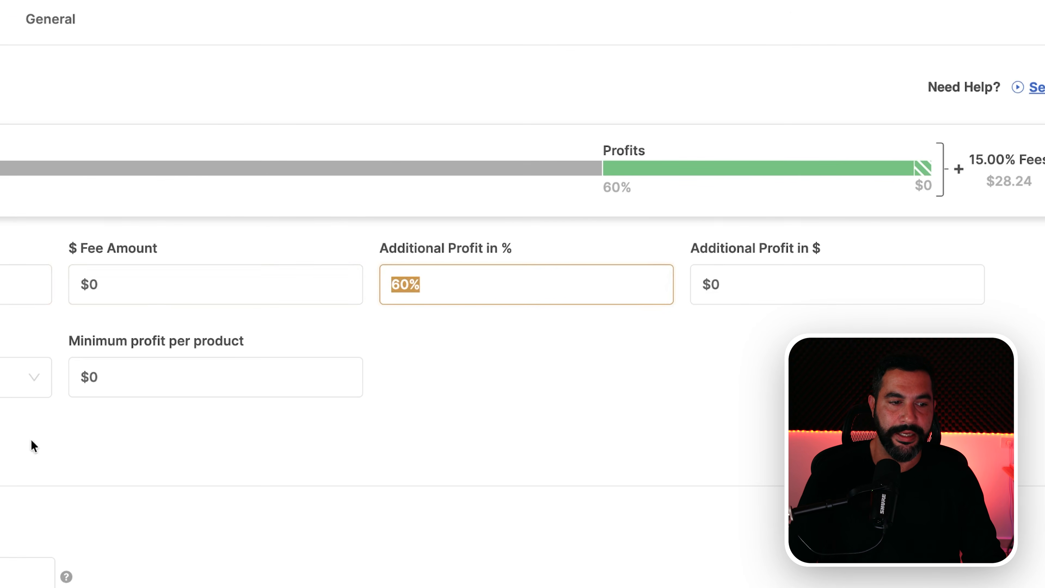
{"action": "double_click", "coordinate": [413, 329]}
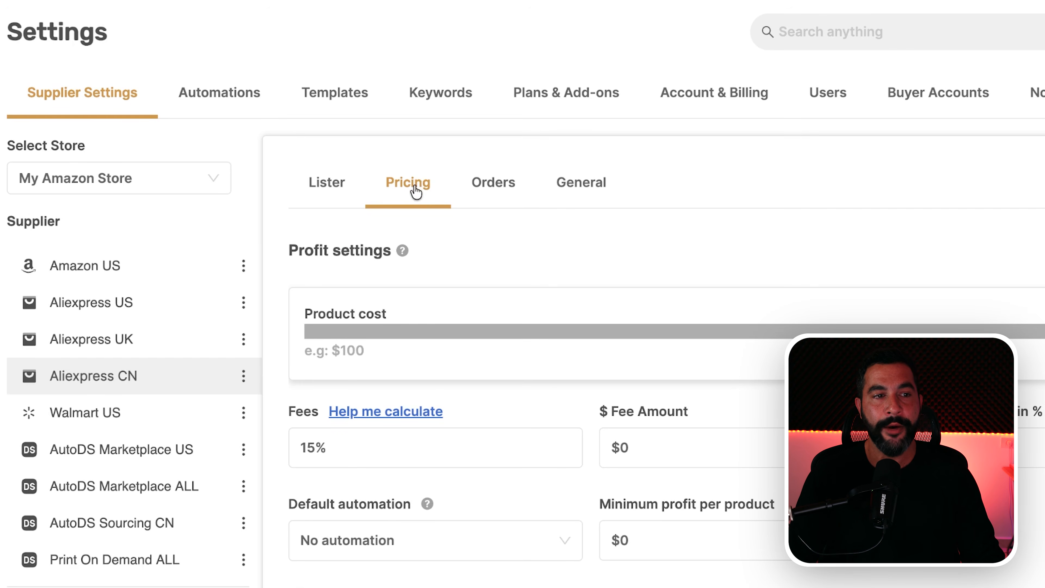
- Compare the order settings of the Aliexpress CN and AutoDS Marketplace ALL suppliers
{"action": "left_click", "coordinate": [494, 190]}
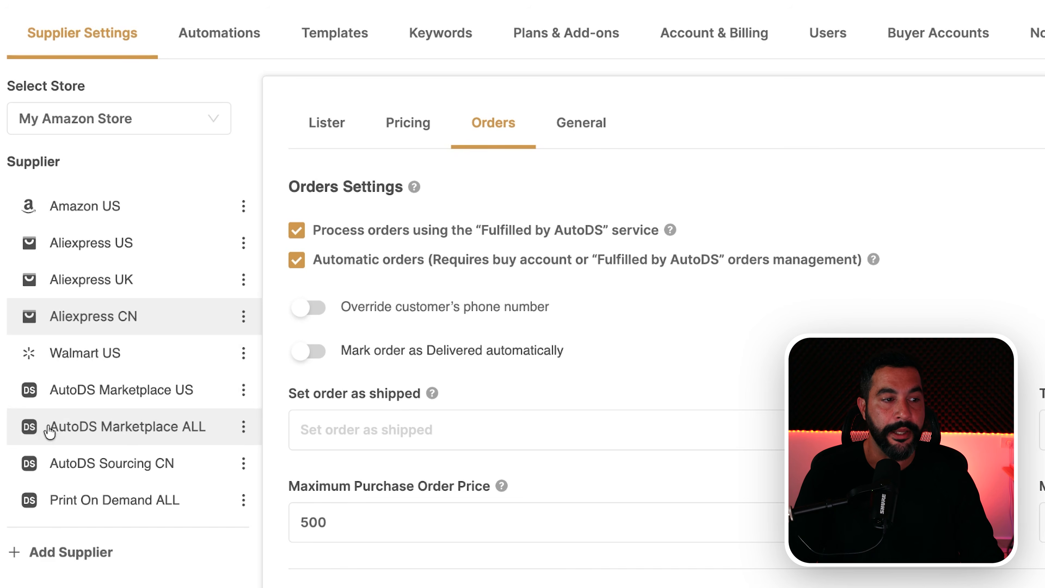
{"action": "left_click", "coordinate": [124, 427]}
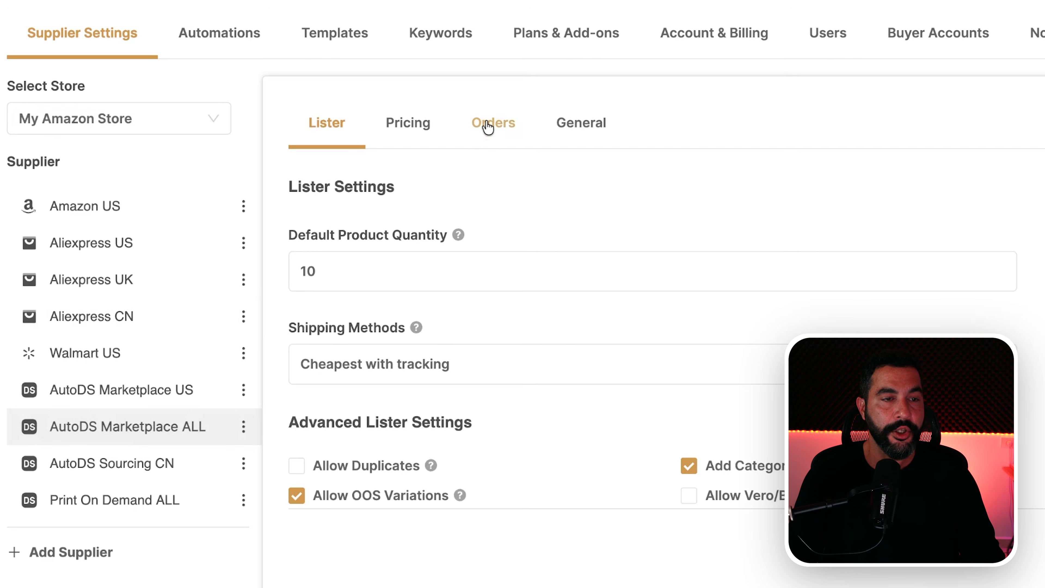
{"action": "left_click", "coordinate": [496, 124]}
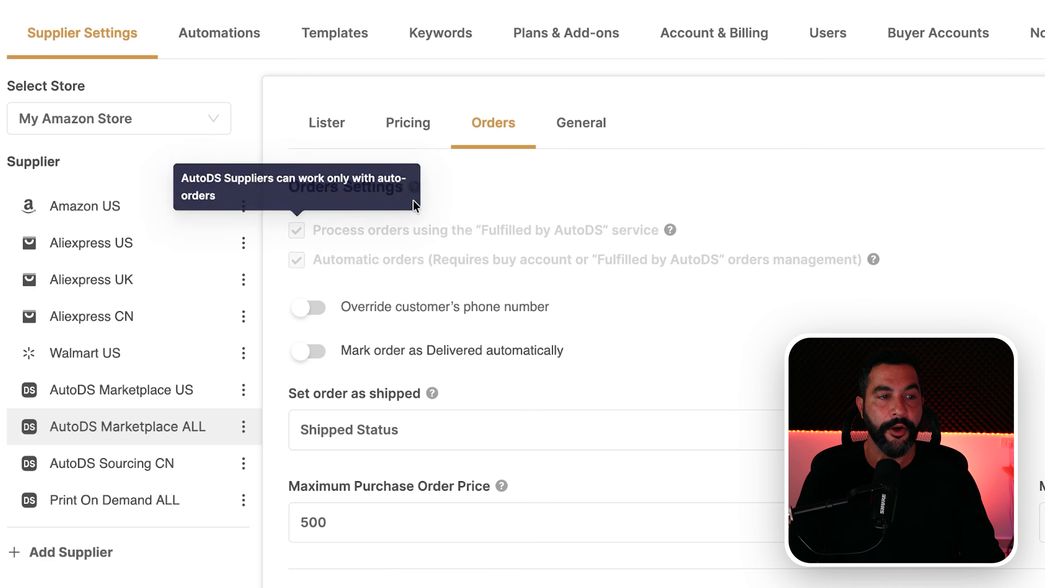
{"action": "mouse_move", "coordinate": [316, 256]}
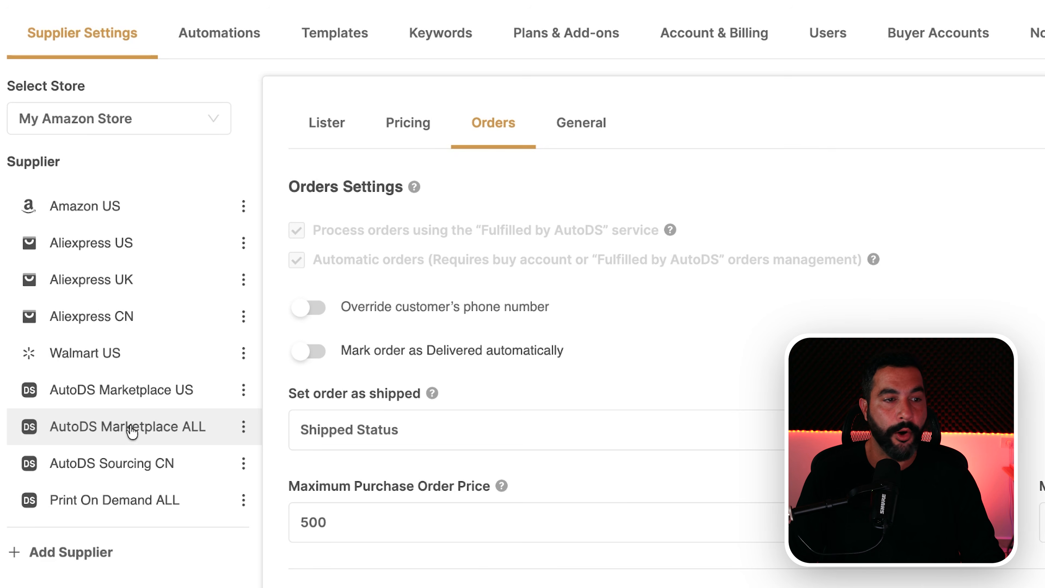
{"action": "mouse_move", "coordinate": [555, 236]}
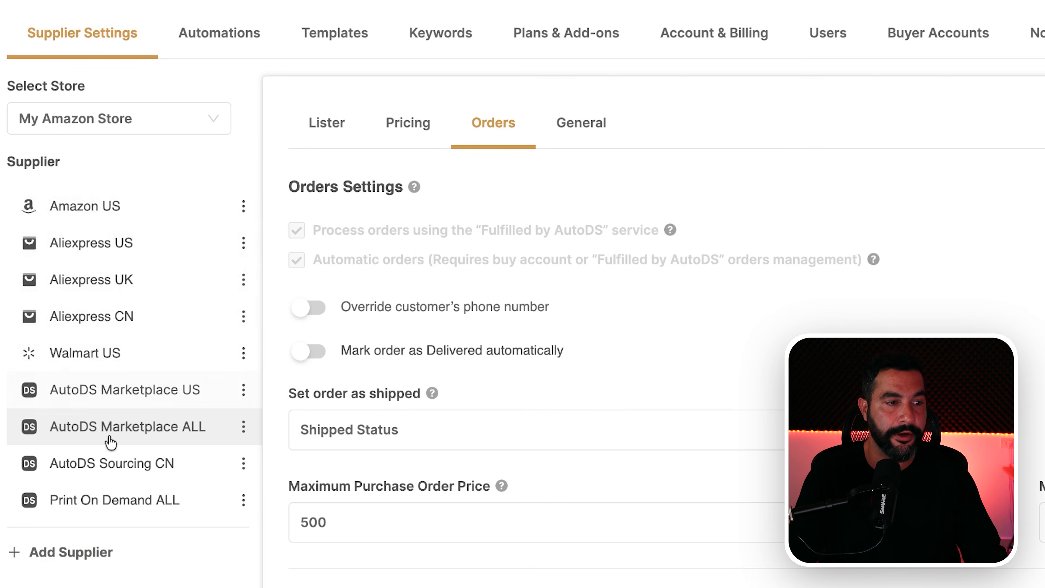
- Check the Walmart US and Aliexpress CN order settings, including the "Fulfilled by AutoDS" and automatic orders options
{"action": "left_click", "coordinate": [103, 359]}
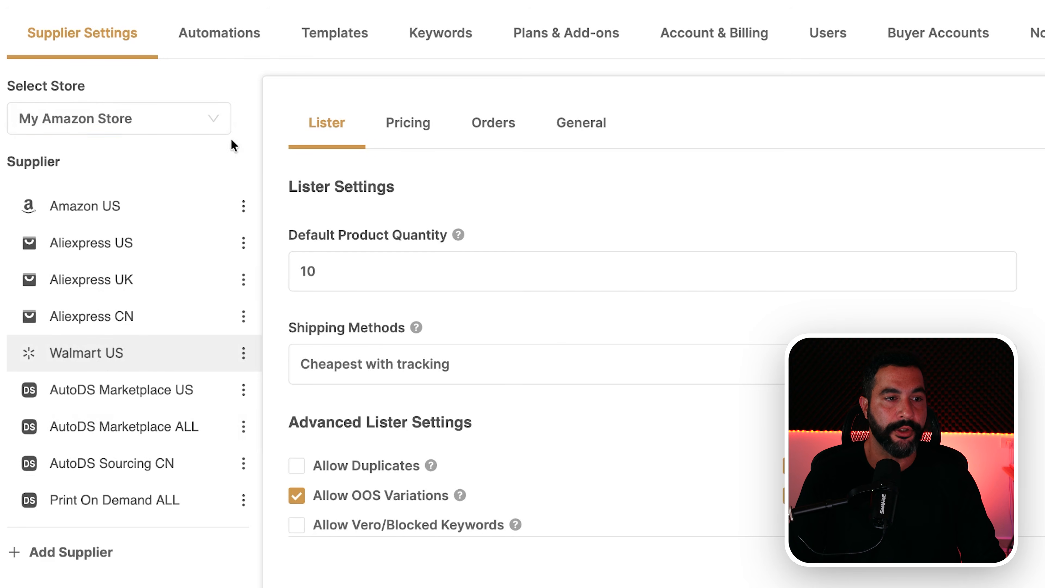
{"action": "left_click", "coordinate": [492, 127]}
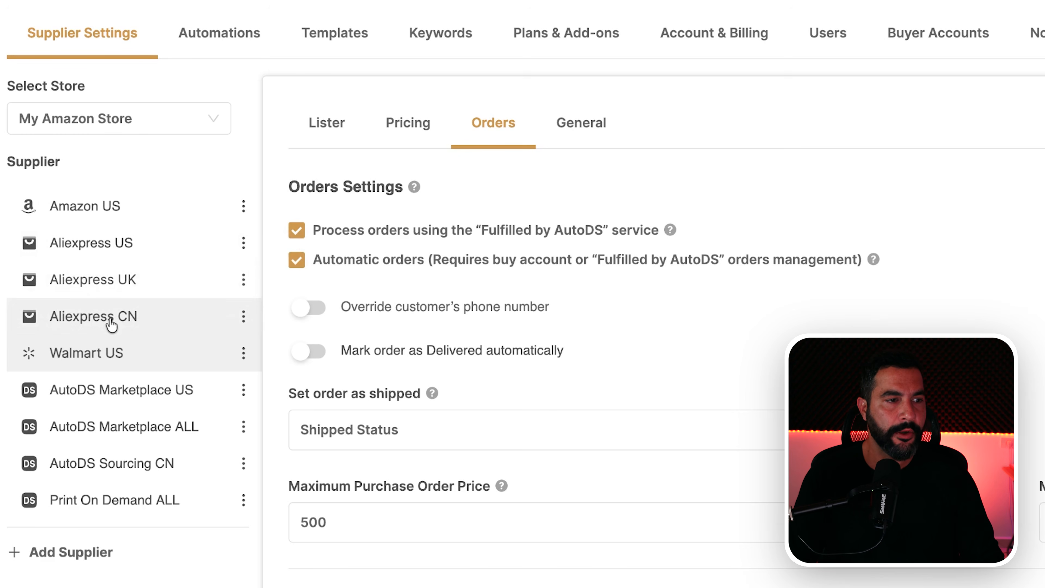
{"action": "left_click", "coordinate": [94, 323]}
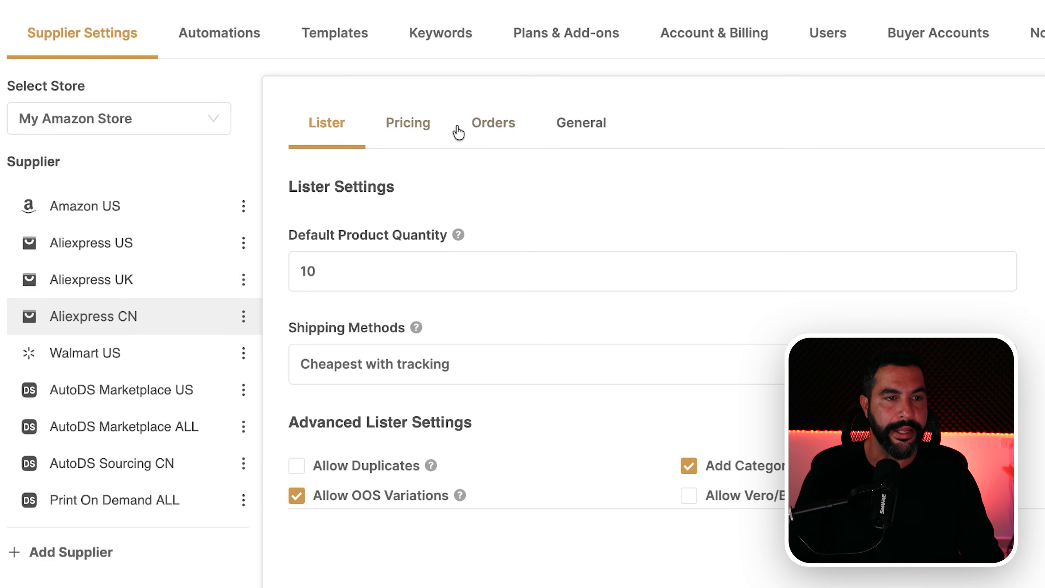
{"action": "left_click", "coordinate": [499, 128]}
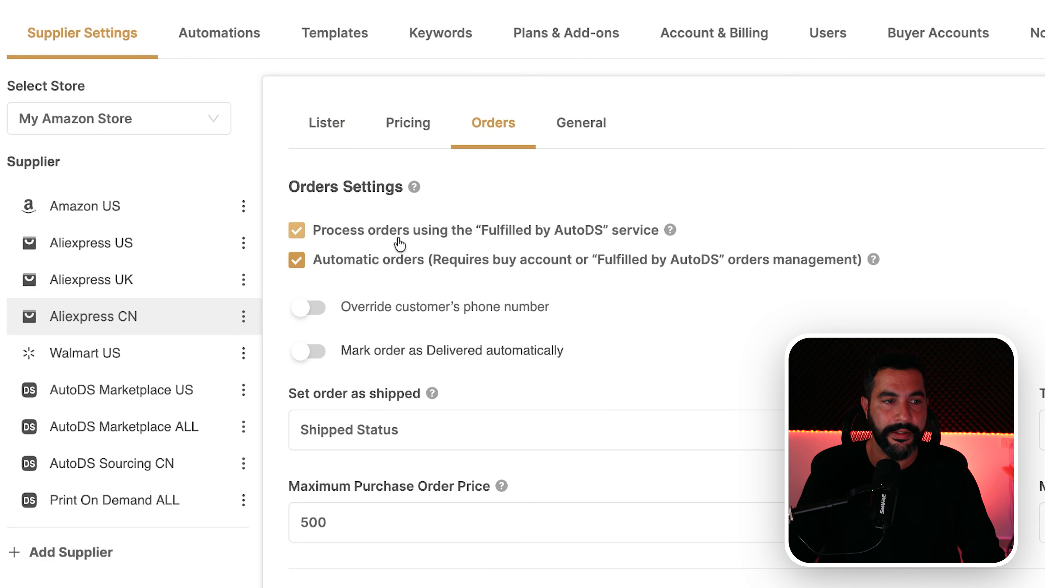
{"action": "left_click", "coordinate": [296, 259]}
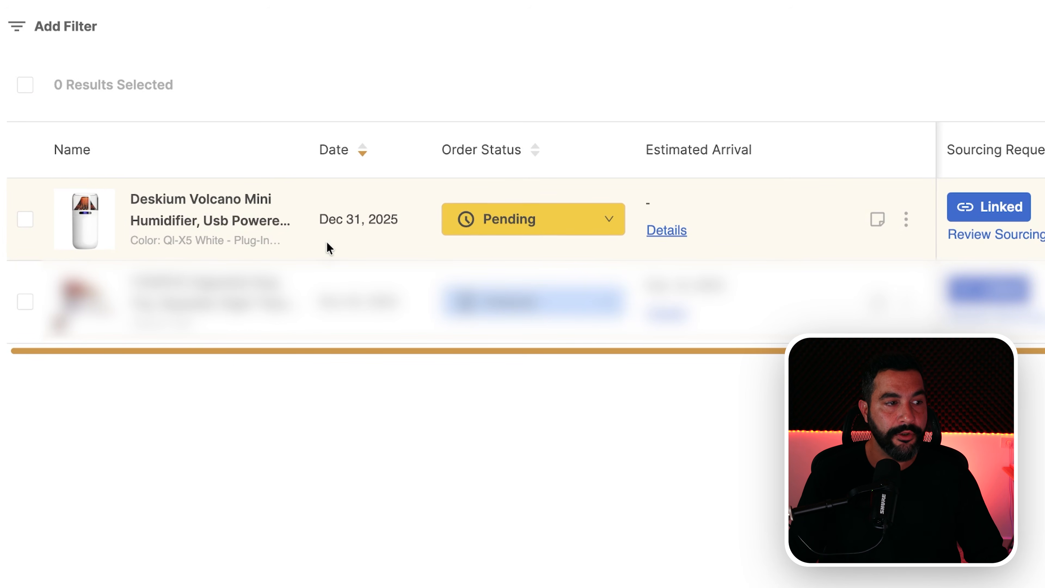
- Examine the pending humidifier order's status options, including Send To Auto Order, and its order details in Amazon Seller Central
{"action": "left_click", "coordinate": [515, 232]}
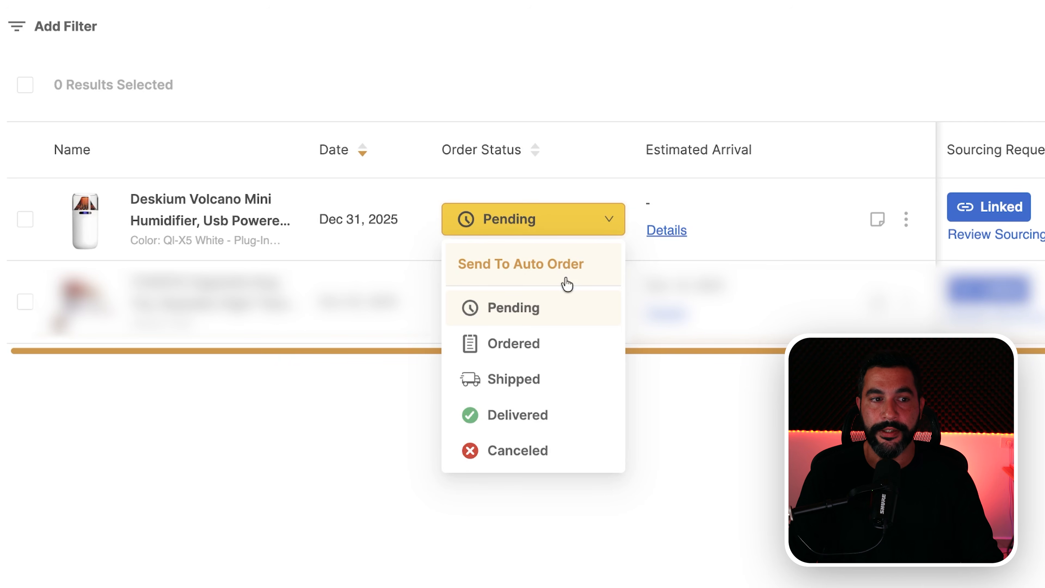
{"action": "left_click", "coordinate": [672, 326]}
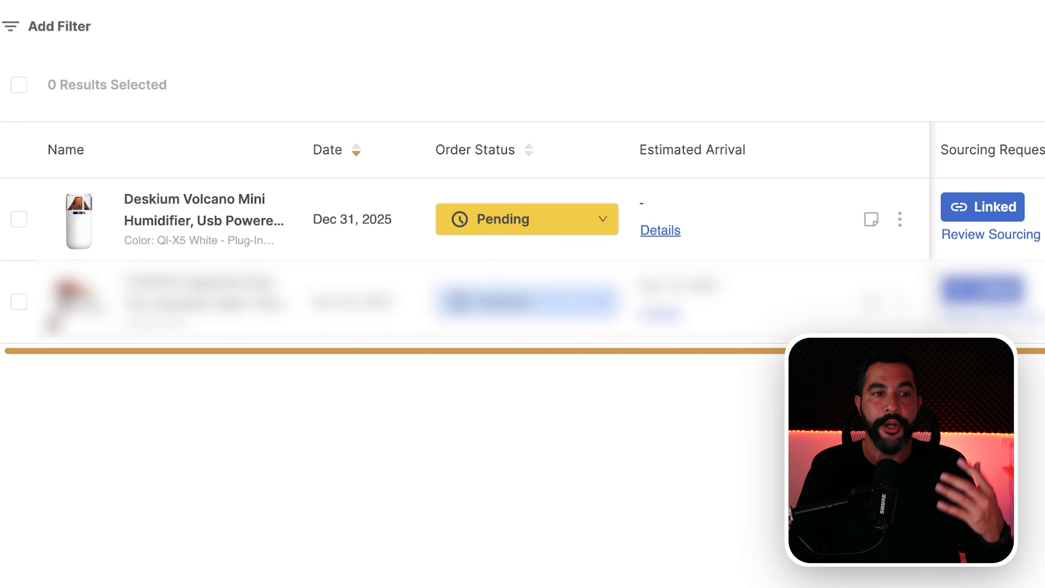
{"action": "left_click", "coordinate": [497, 209]}
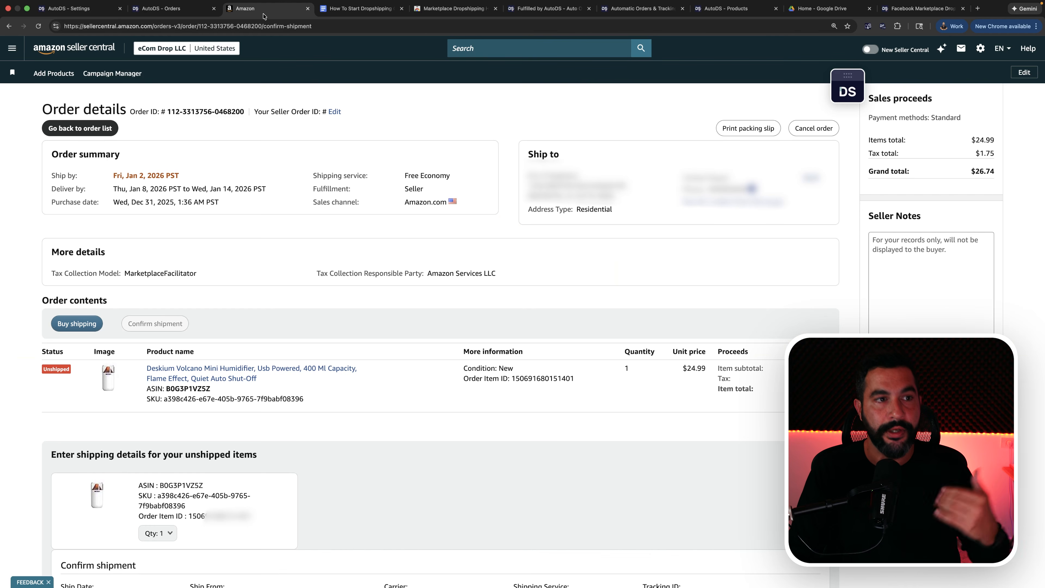
{"action": "left_click", "coordinate": [114, 13]}
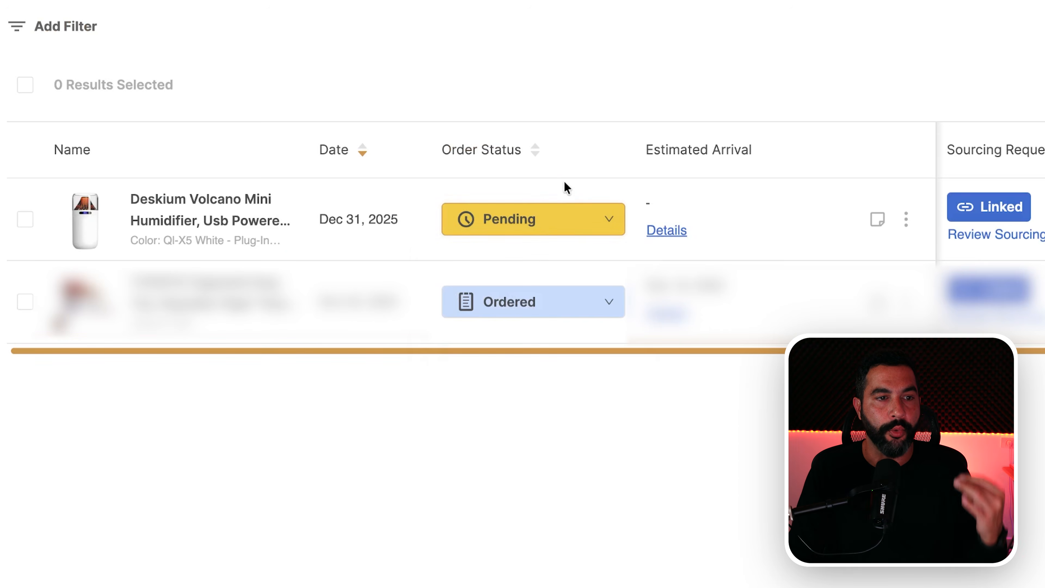
{"action": "left_click", "coordinate": [546, 241]}
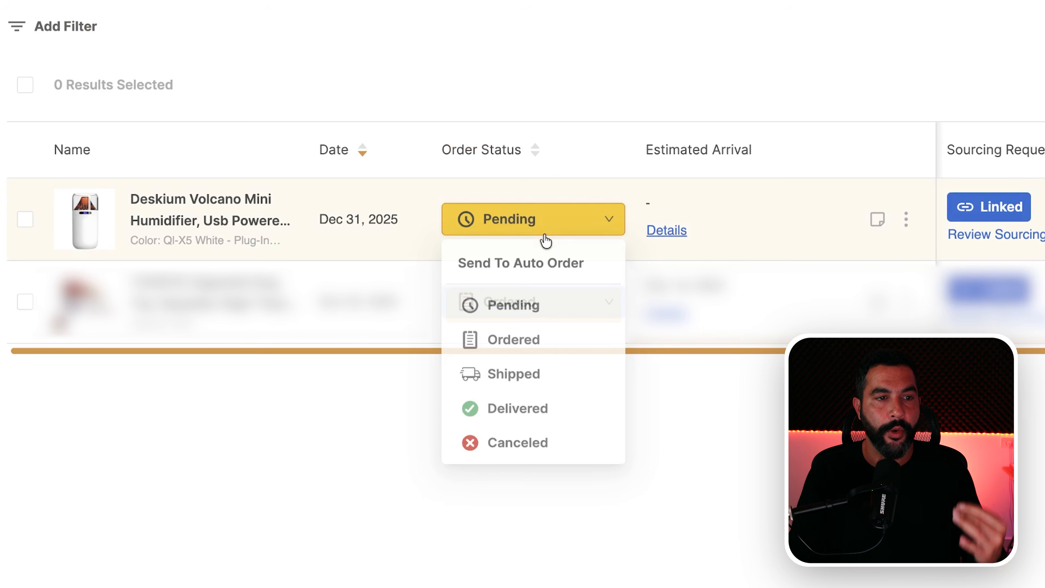
{"action": "left_click", "coordinate": [485, 42]}
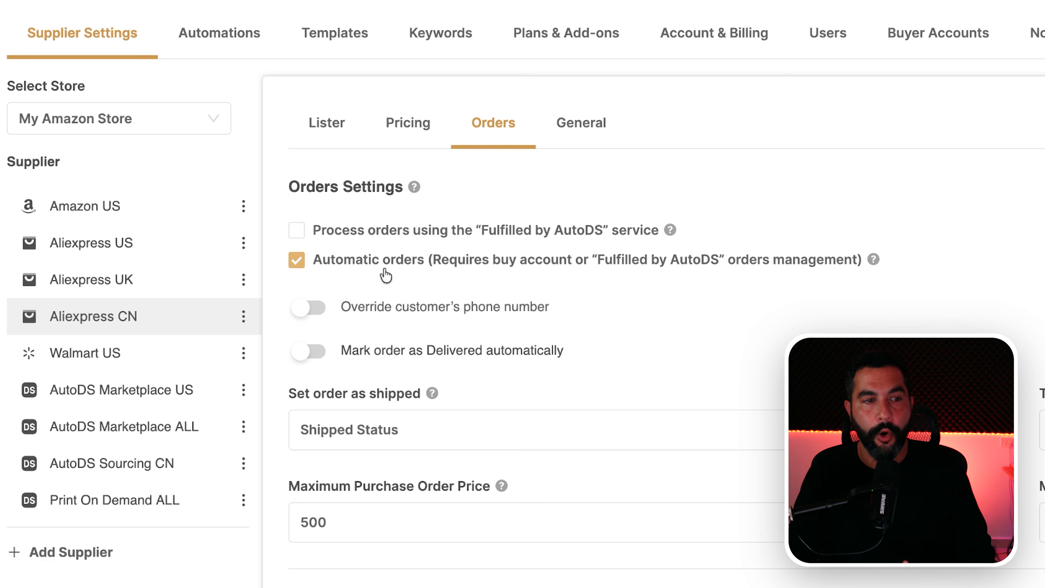
- Toggle the "Fulfilled by AutoDS" order processing option for Aliexpress CN on and off again
{"action": "left_click", "coordinate": [393, 235]}
{"action": "left_click", "coordinate": [395, 237]}
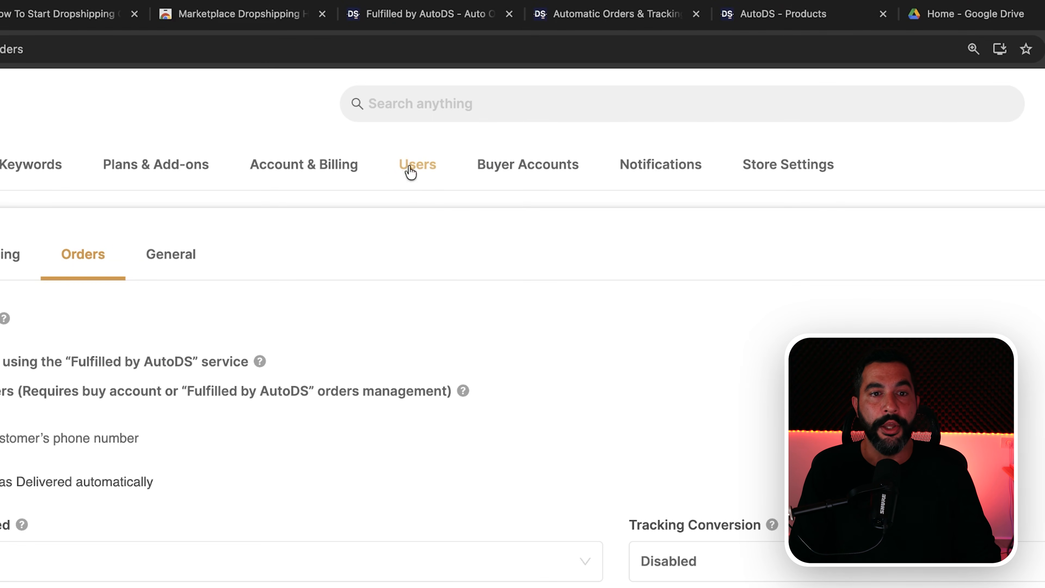
- Start adding a new buyer account in the buyer accounts settings and choose Aliexpress as its supplier
{"action": "left_click", "coordinate": [530, 172]}
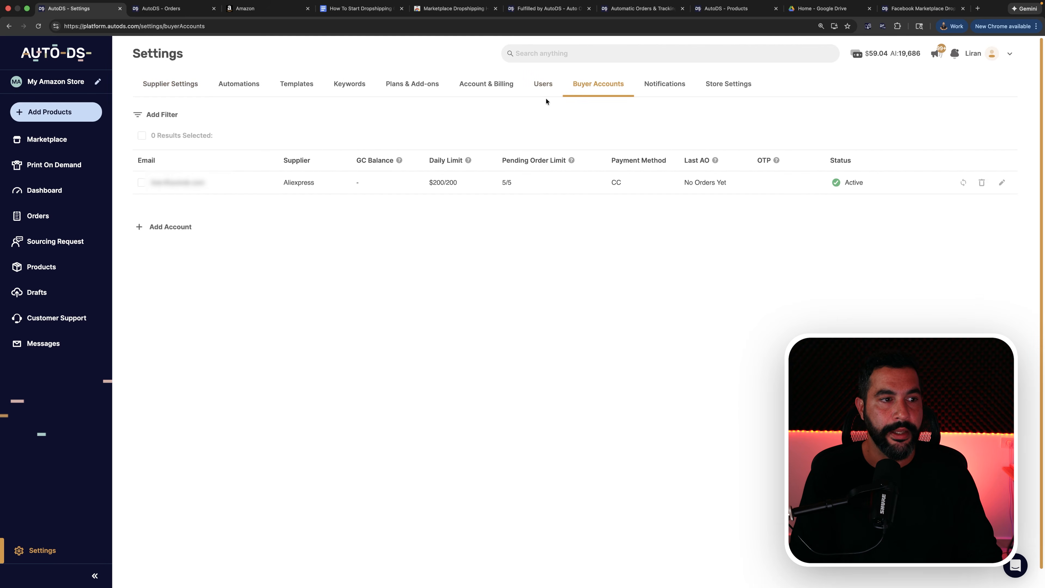
{"action": "left_click", "coordinate": [170, 227]}
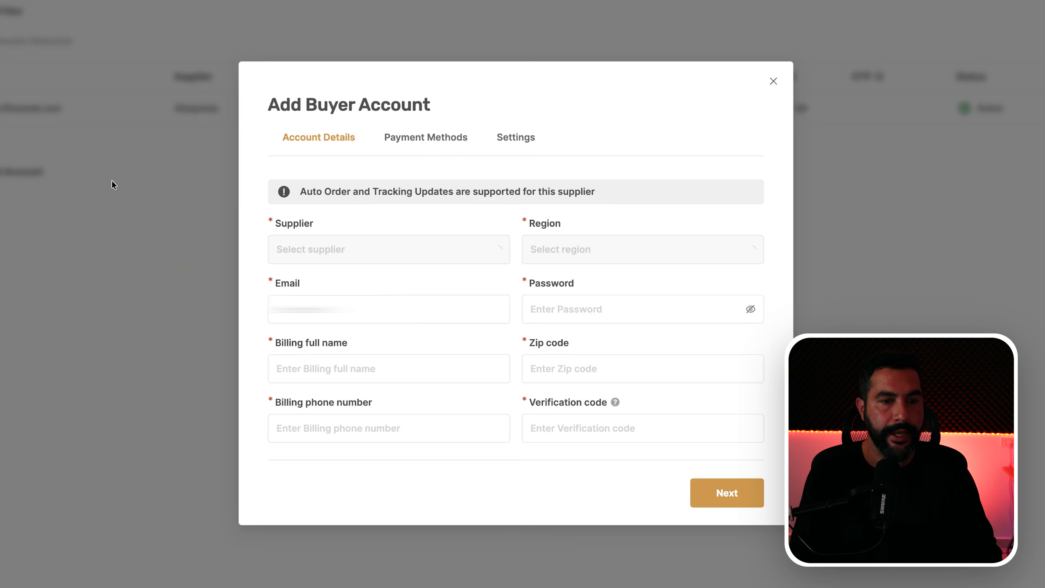
{"action": "left_click", "coordinate": [334, 252]}
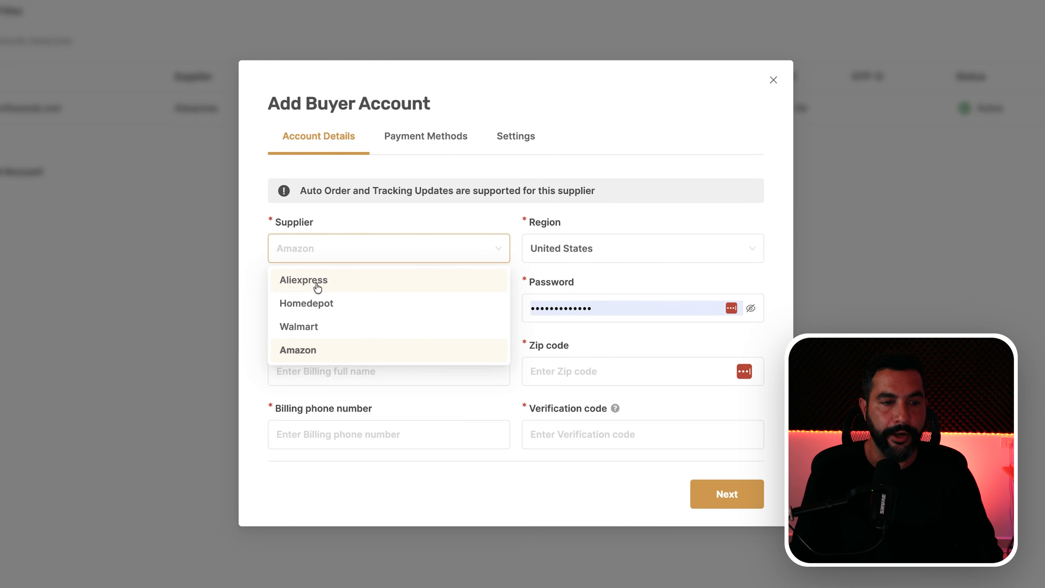
{"action": "left_click", "coordinate": [317, 284]}
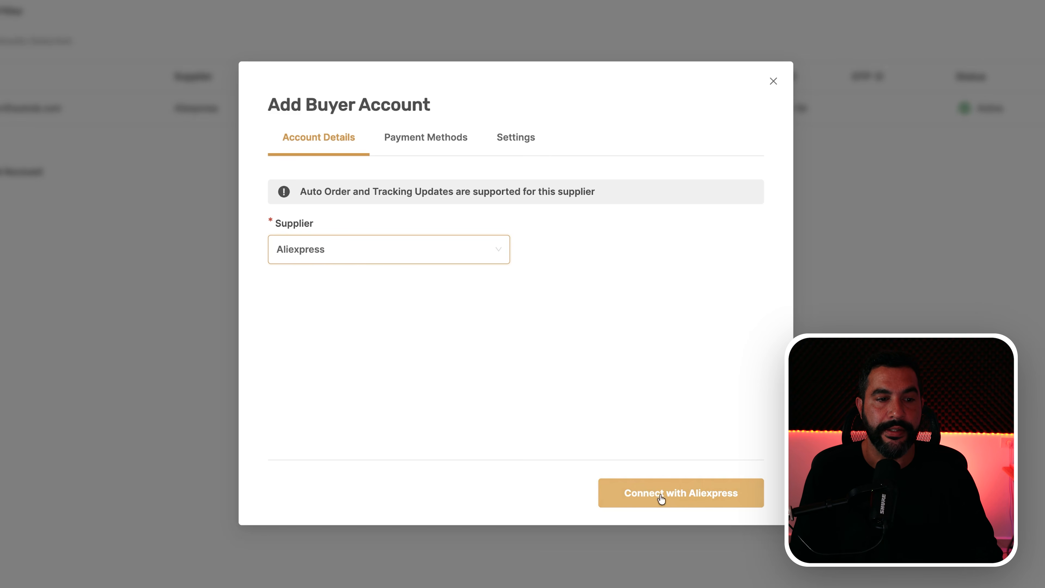
- Switch the new buyer account's supplier to Homedepot with United States as the region
{"action": "left_click", "coordinate": [385, 257]}
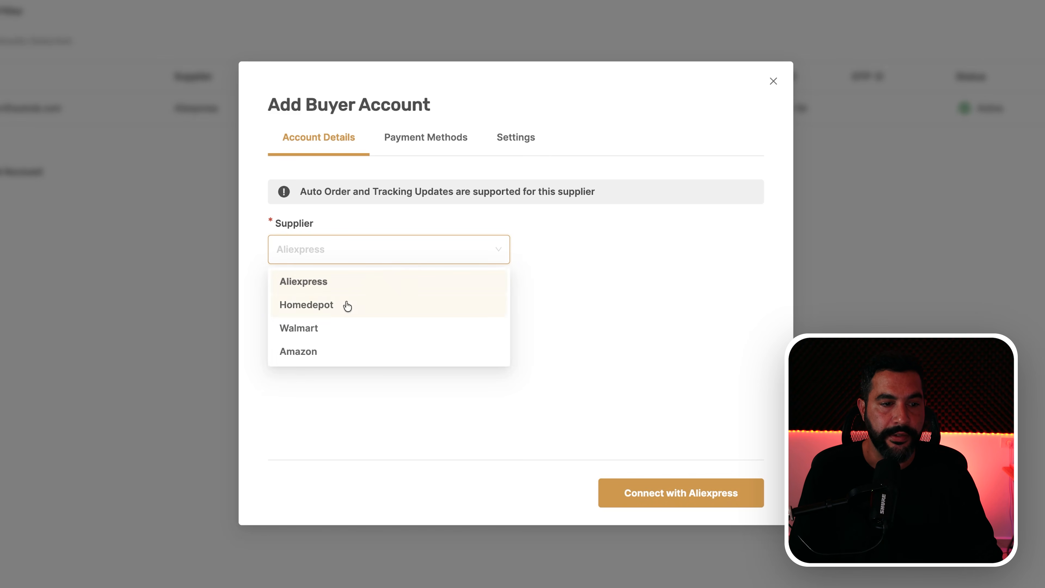
{"action": "left_click", "coordinate": [347, 306]}
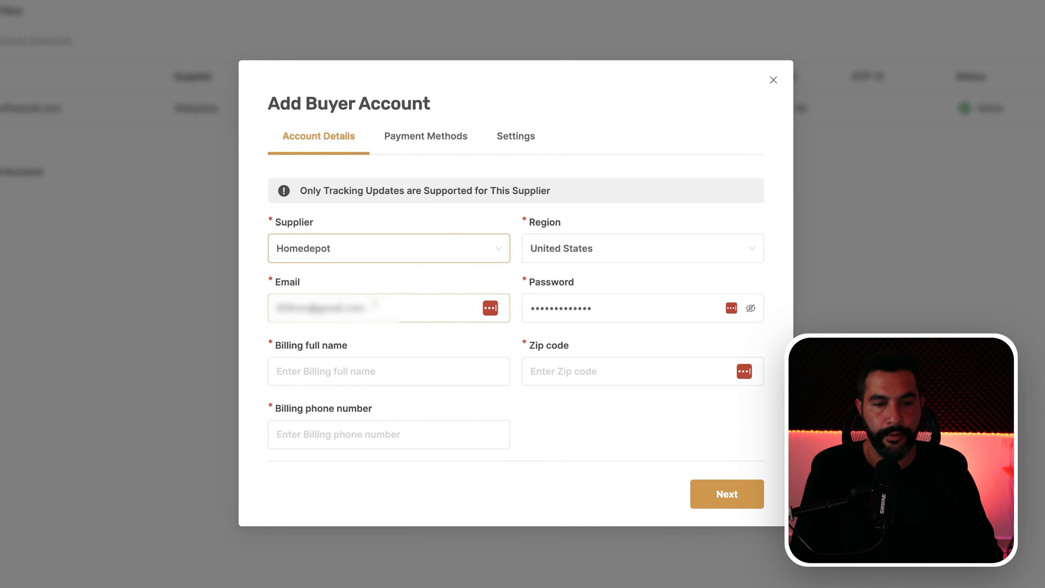
{"action": "left_click", "coordinate": [564, 251]}
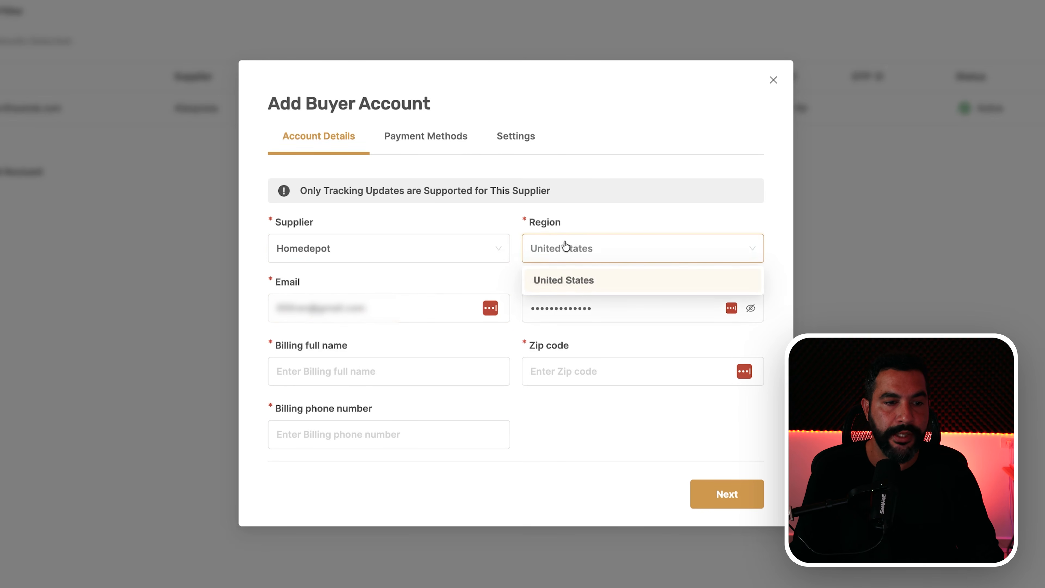
{"action": "left_click", "coordinate": [563, 280]}
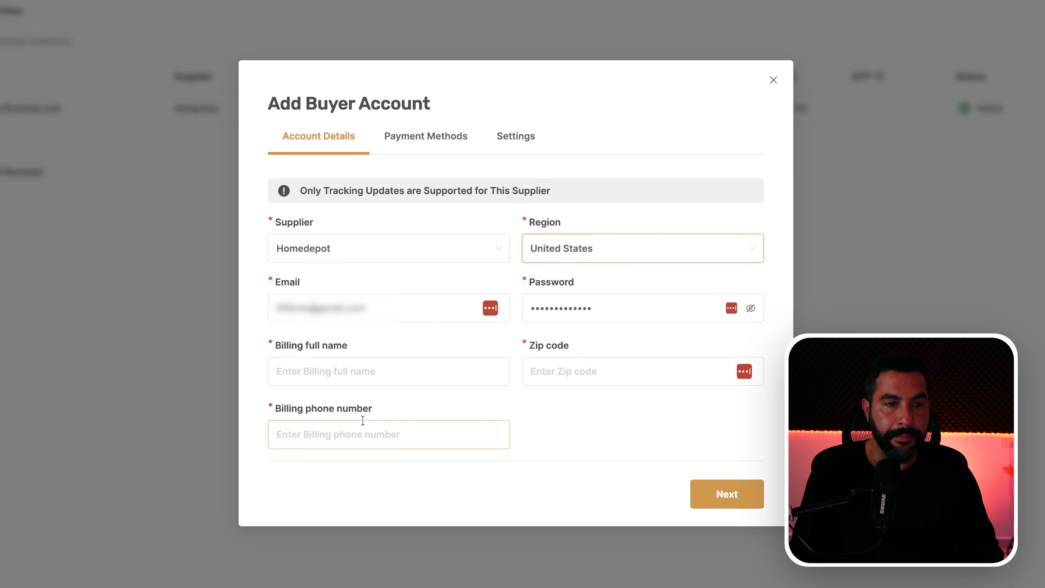
- Examine the payment method, account details and settings sections of the new Homedepot buyer account
{"action": "left_click", "coordinate": [424, 143]}
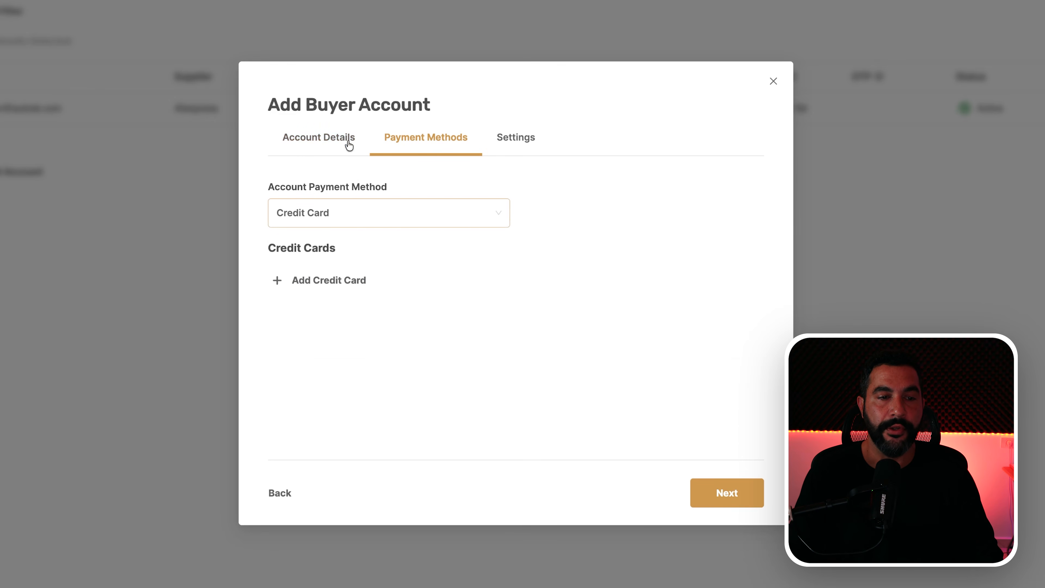
{"action": "left_click", "coordinate": [313, 135]}
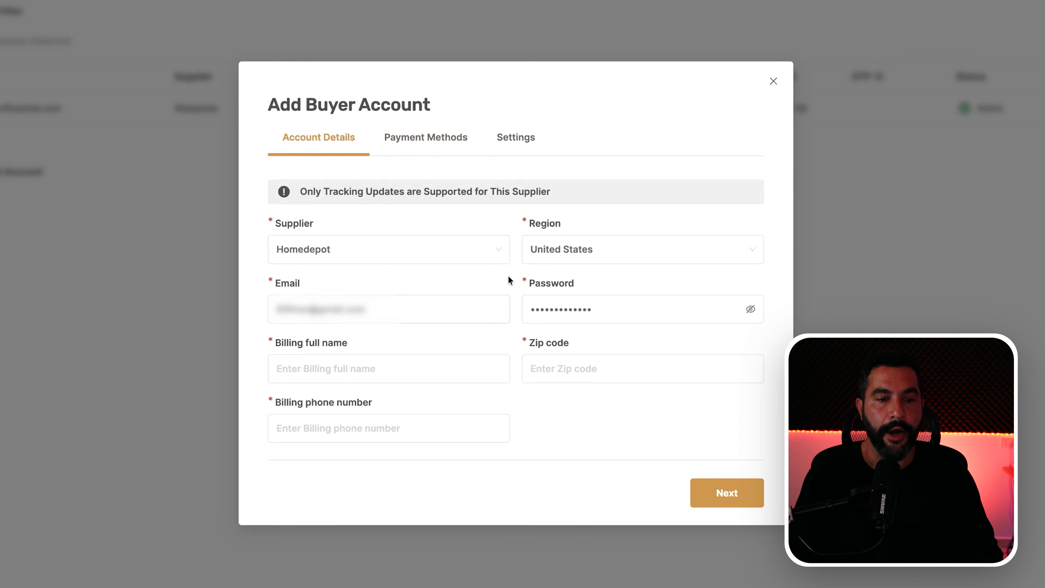
{"action": "left_click", "coordinate": [503, 139]}
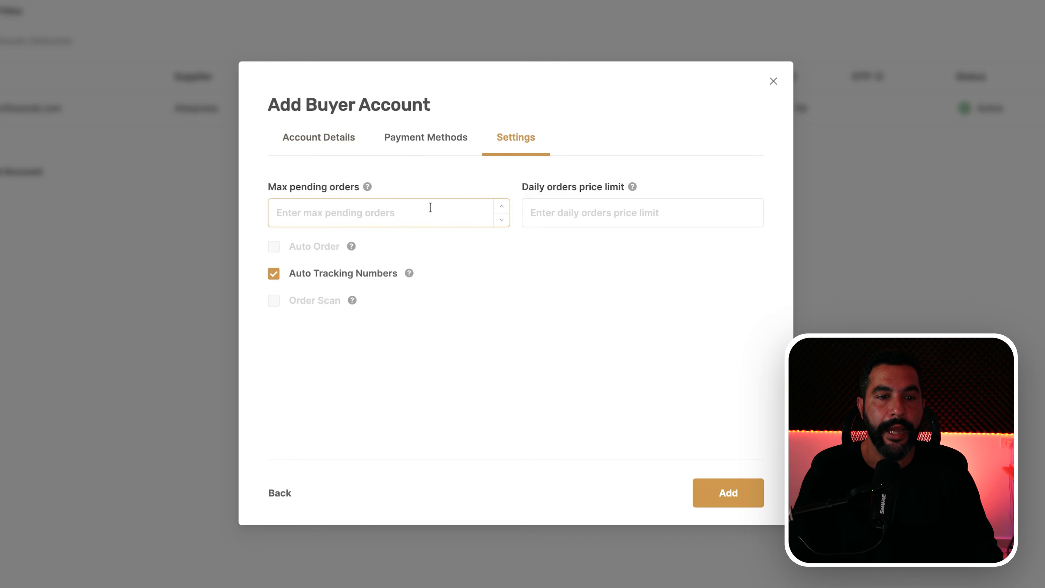
- Set the Homedepot buyer account's max pending orders to 10 and daily orders price limit to 200, and discard the unsaved account
{"action": "left_click", "coordinate": [339, 209]}
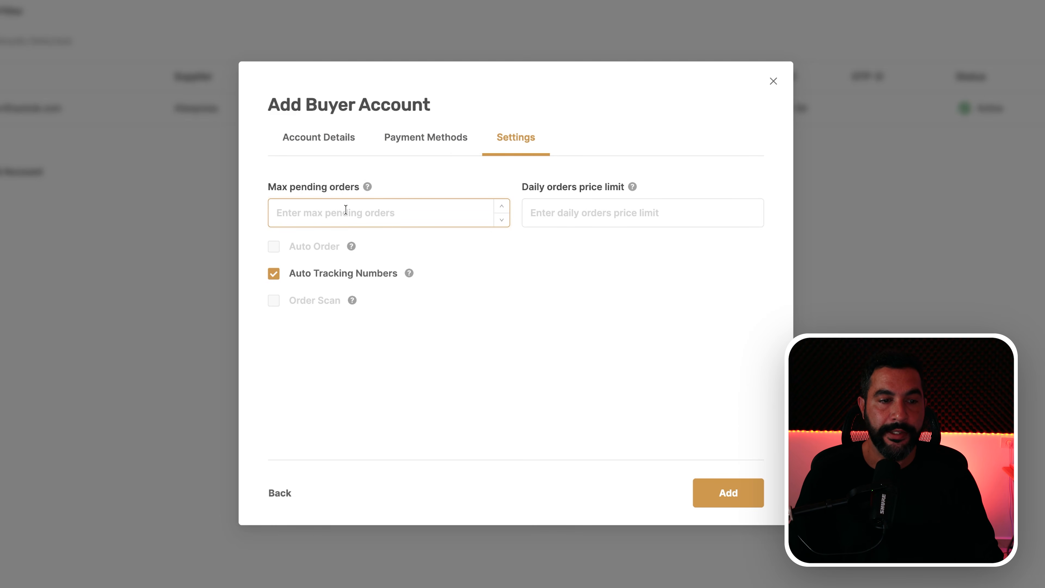
{"action": "type", "text": "10"}
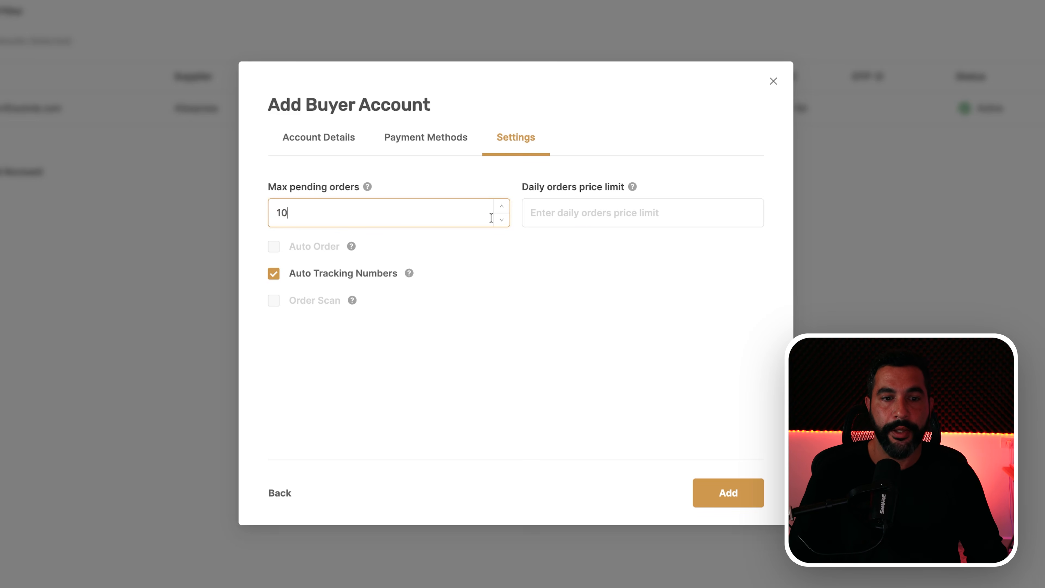
{"action": "left_click", "coordinate": [595, 212]}
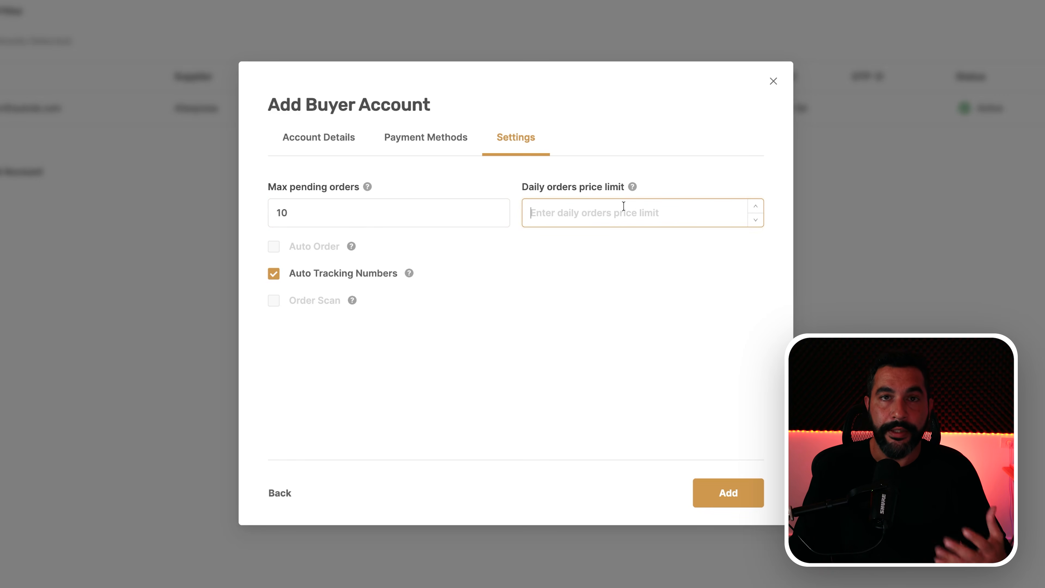
{"action": "type", "text": "200"}
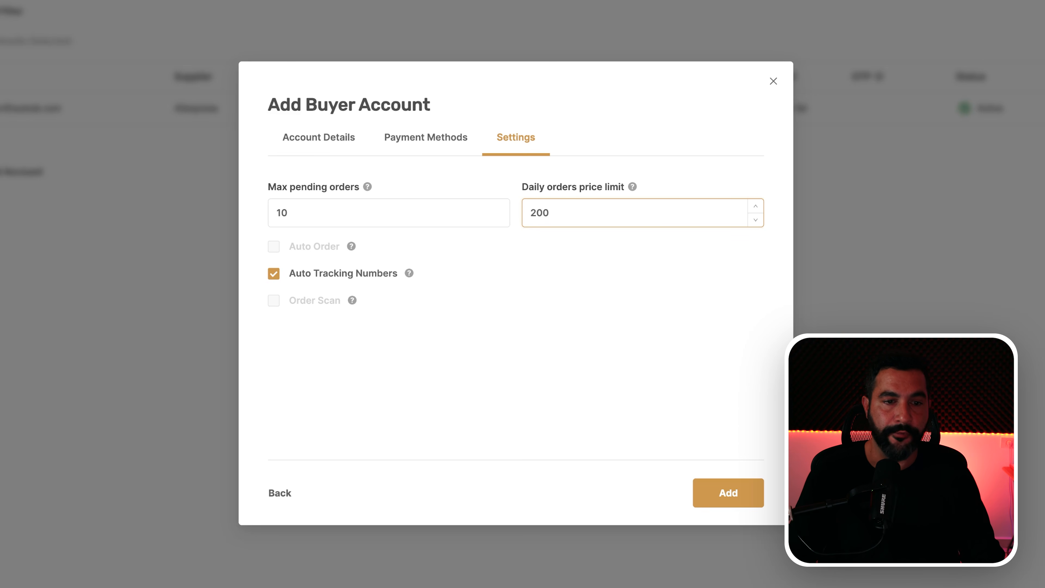
{"action": "left_click_drag", "start_coordinate": [604, 212], "coordinate": [515, 210]}
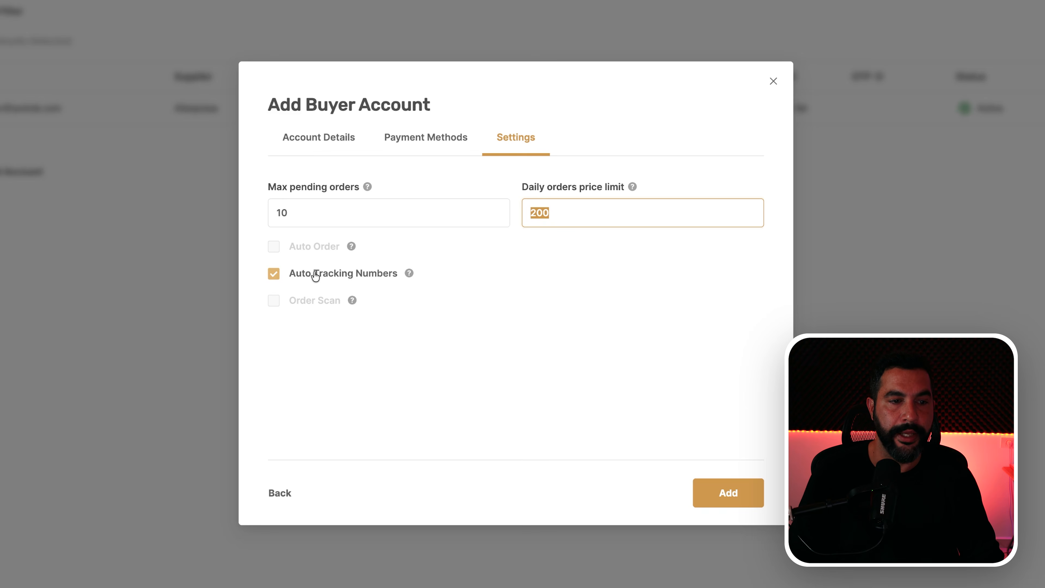
{"action": "left_click", "coordinate": [316, 136]}
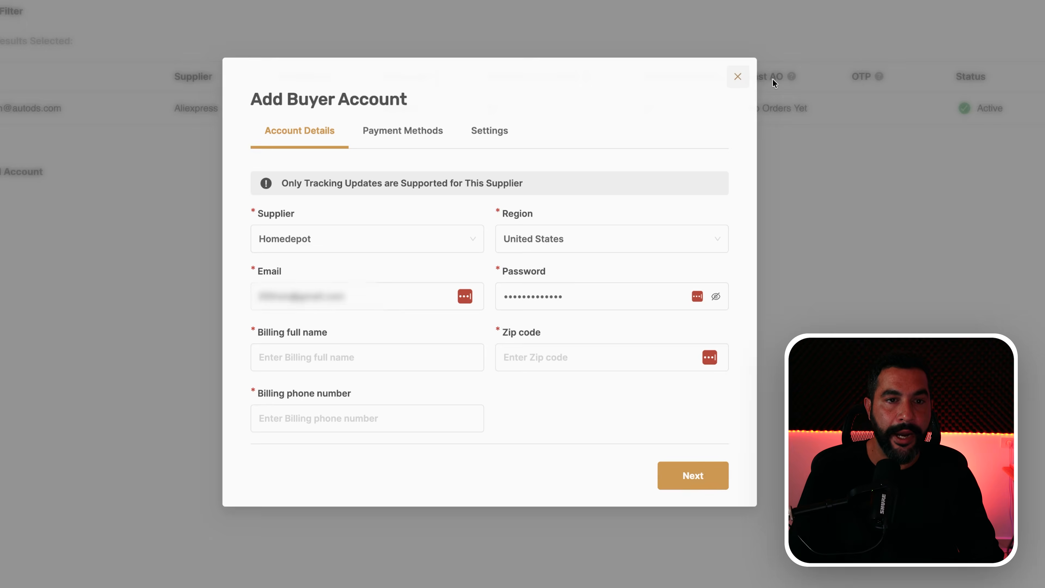
{"action": "left_click", "coordinate": [774, 80]}
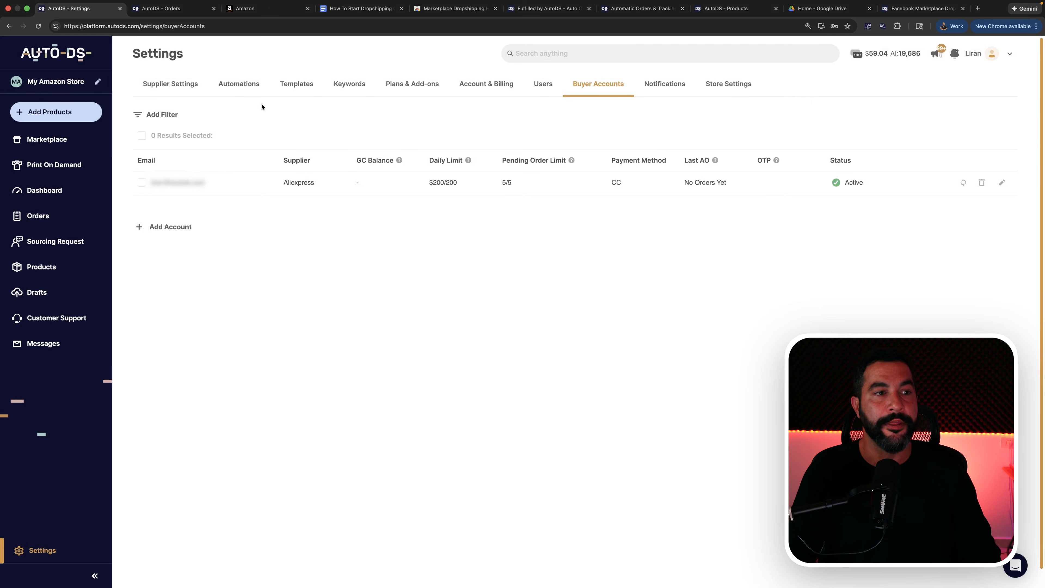
- Examine the Amazon US order settings in the store's supplier settings and switch to the Aliexpress CN supplier
{"action": "left_click", "coordinate": [213, 89]}
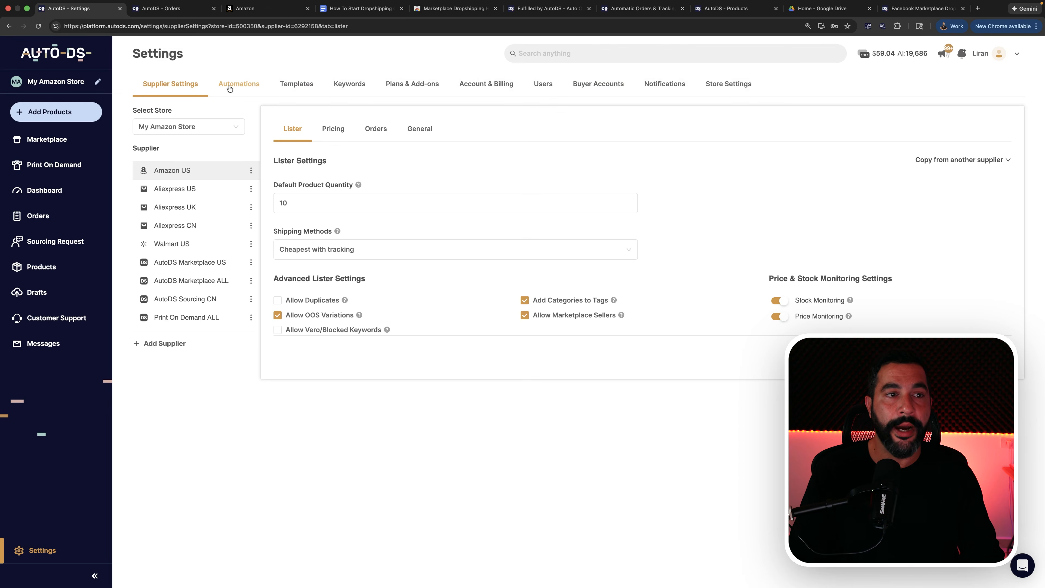
{"action": "left_click", "coordinate": [169, 8]}
{"action": "left_click", "coordinate": [87, 8]}
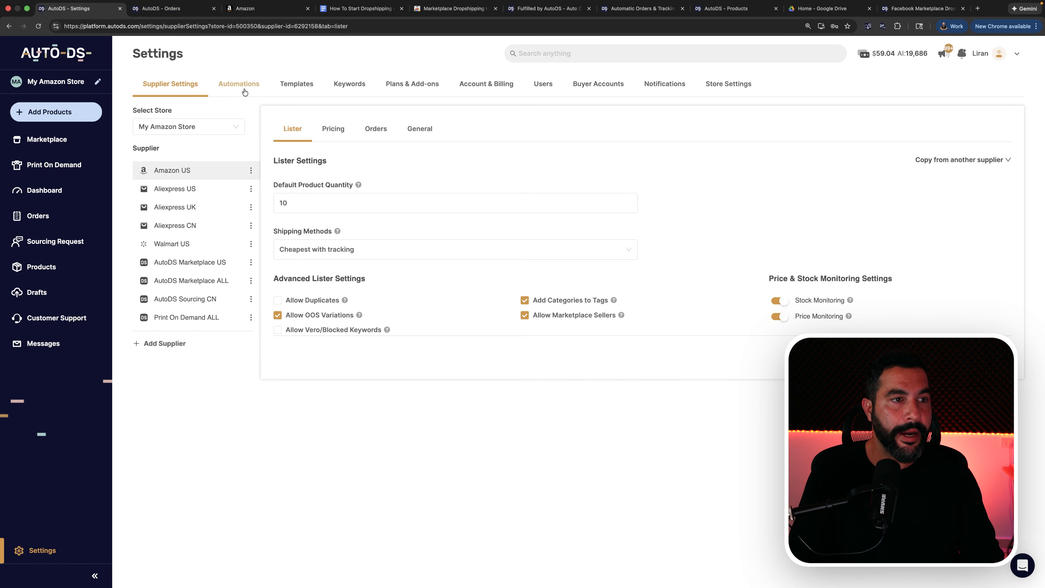
{"action": "left_click", "coordinate": [372, 129]}
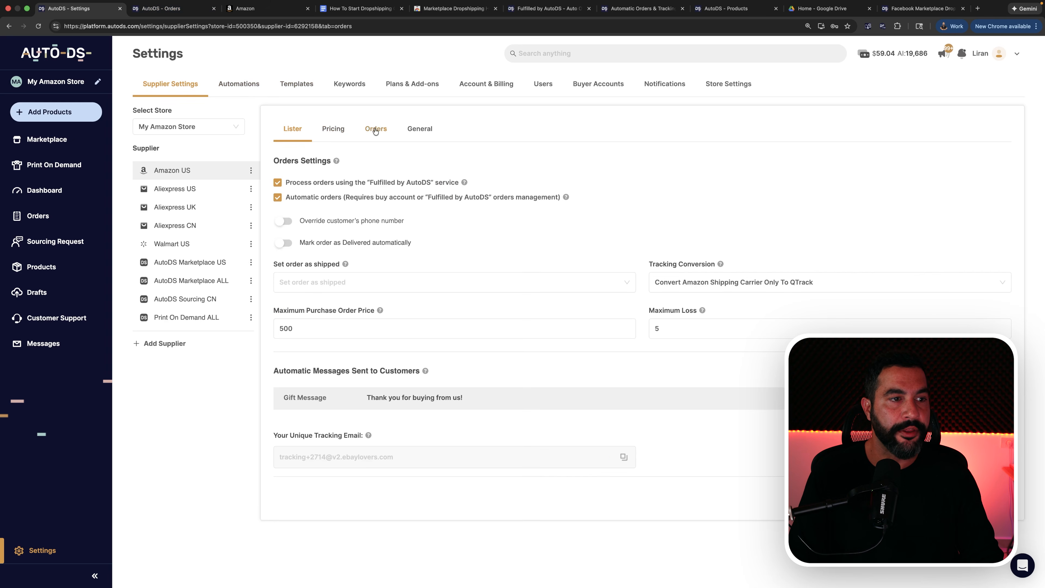
{"action": "left_click", "coordinate": [173, 189]}
{"action": "left_click", "coordinate": [187, 225]}
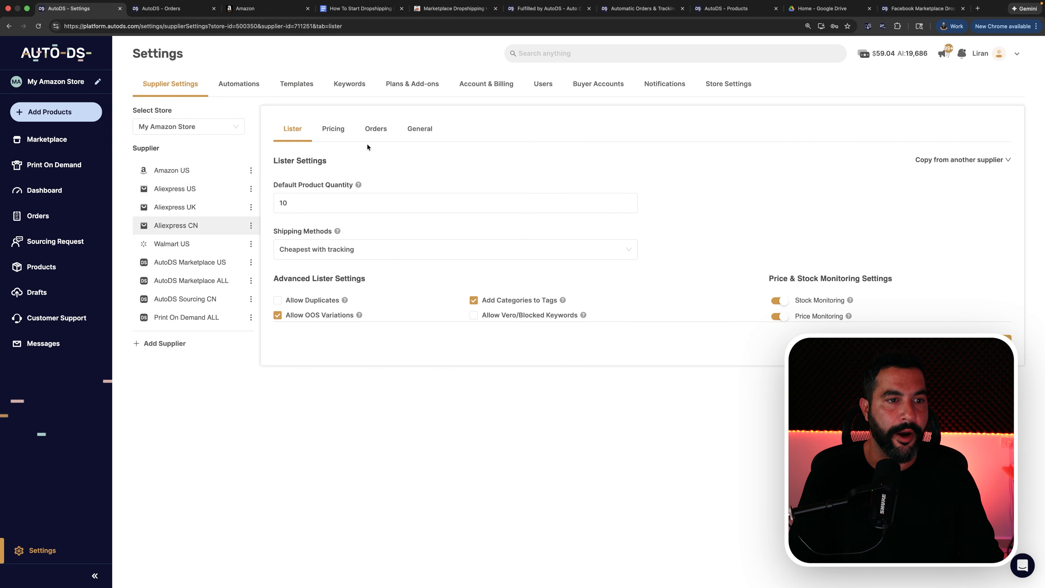
- Open the Aliexpress CN order settings and toggle the Automatic orders option on and off again
{"action": "left_click", "coordinate": [371, 131]}
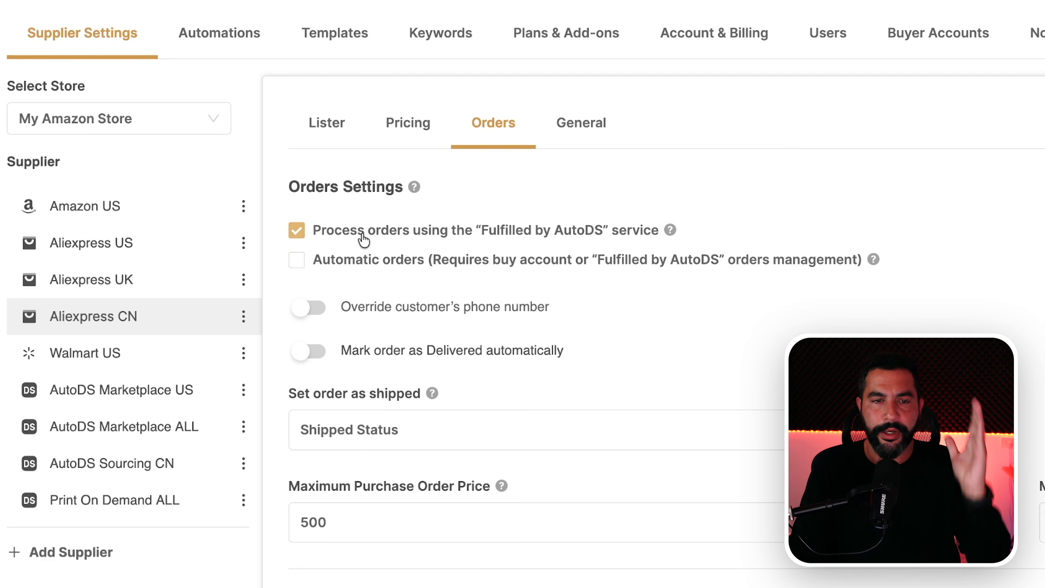
{"action": "left_click", "coordinate": [354, 259]}
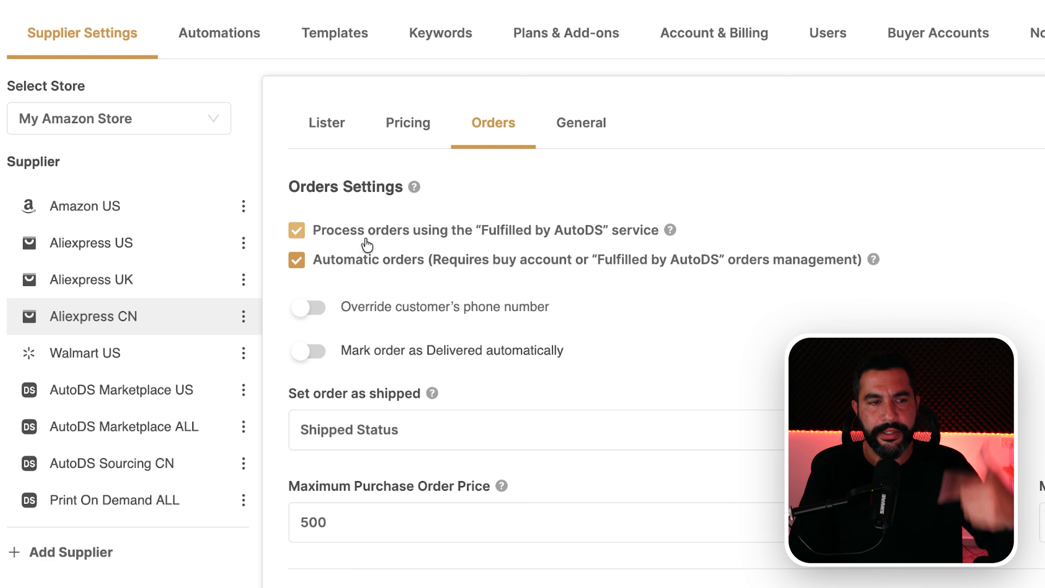
{"action": "left_click", "coordinate": [350, 260]}
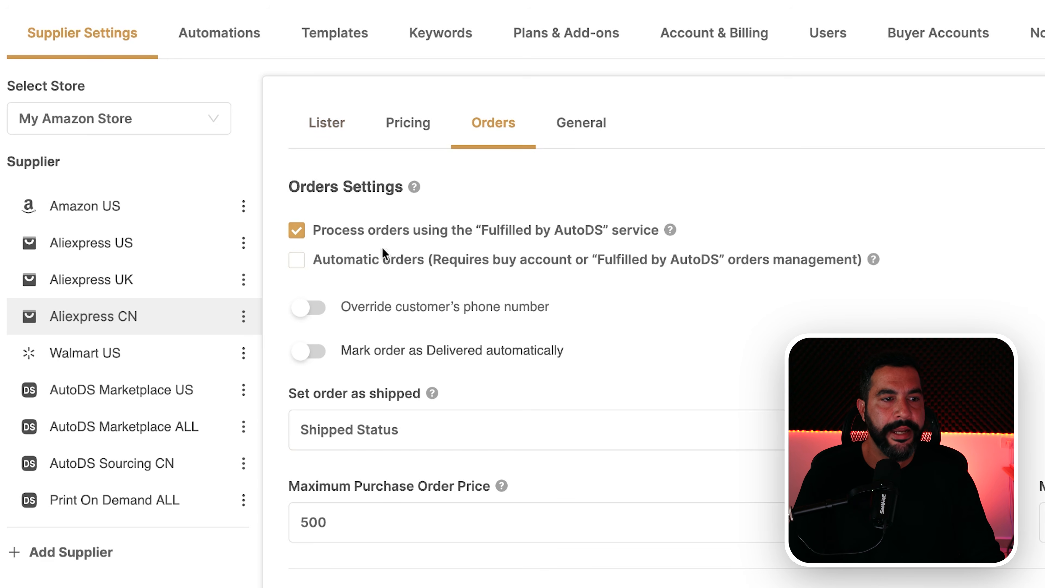
- Examine the pending humidifier order's sourcing, item ID, customer, address and price details in the orders list
{"action": "left_click", "coordinate": [176, 9]}
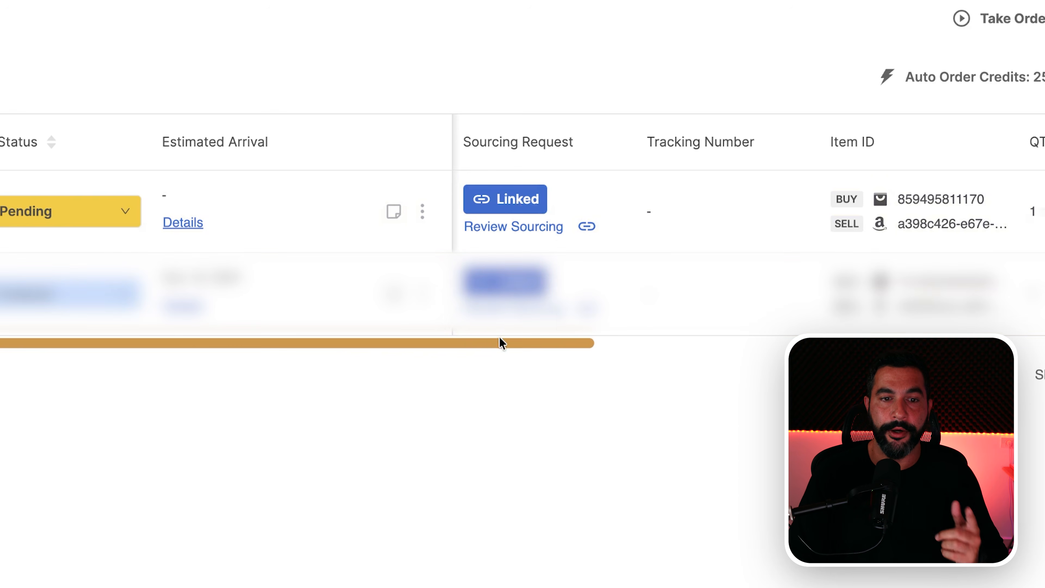
{"action": "left_click_drag", "start_coordinate": [495, 341], "coordinate": [628, 342]}
{"action": "left_click_drag", "start_coordinate": [332, 347], "coordinate": [523, 334]}
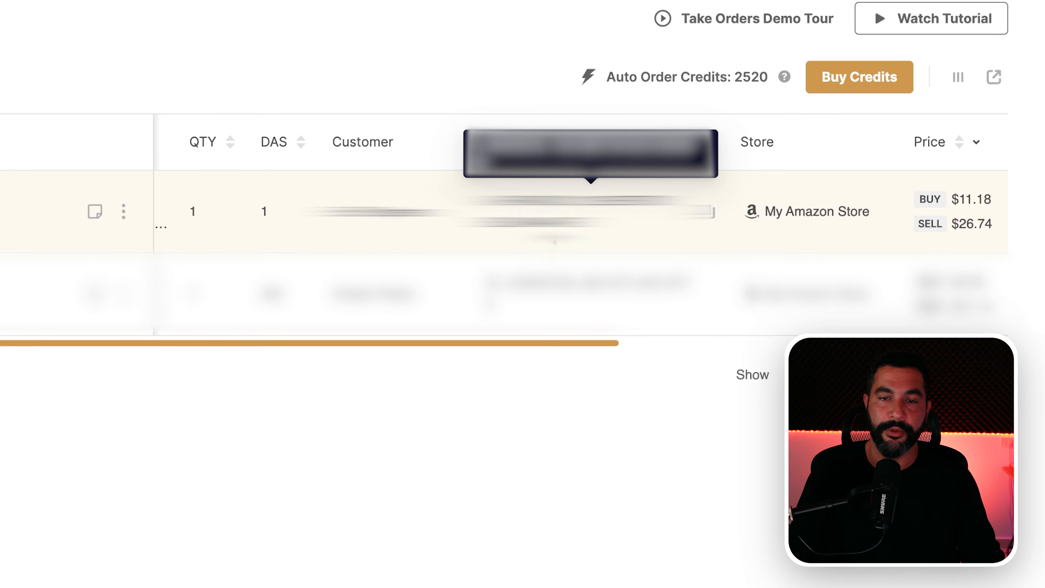
{"action": "left_click_drag", "start_coordinate": [455, 345], "coordinate": [15, 324]}
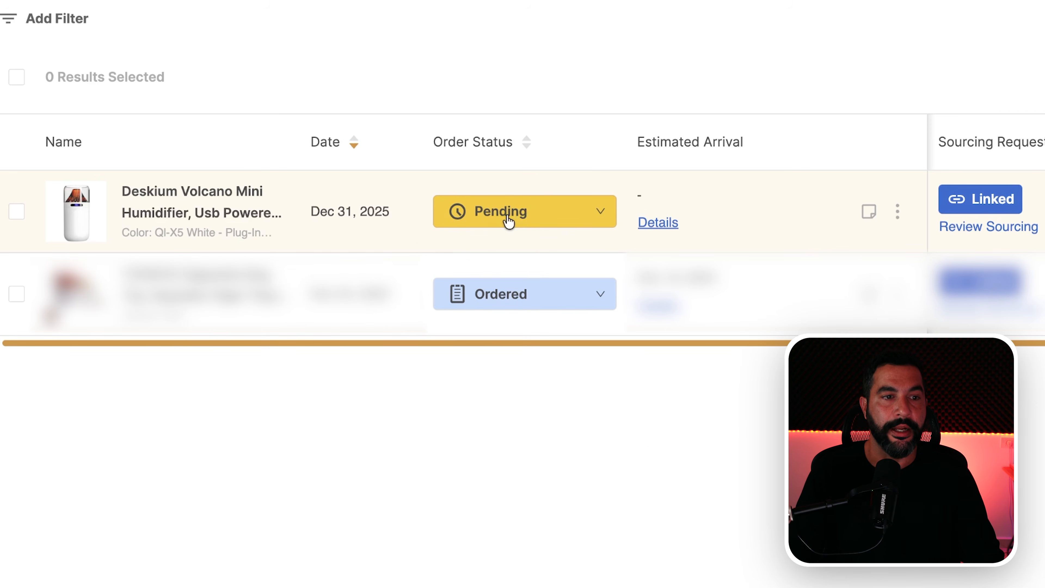
- Send the pending humidifier order to auto order
{"action": "left_click", "coordinate": [509, 221]}
{"action": "left_click", "coordinate": [534, 259]}
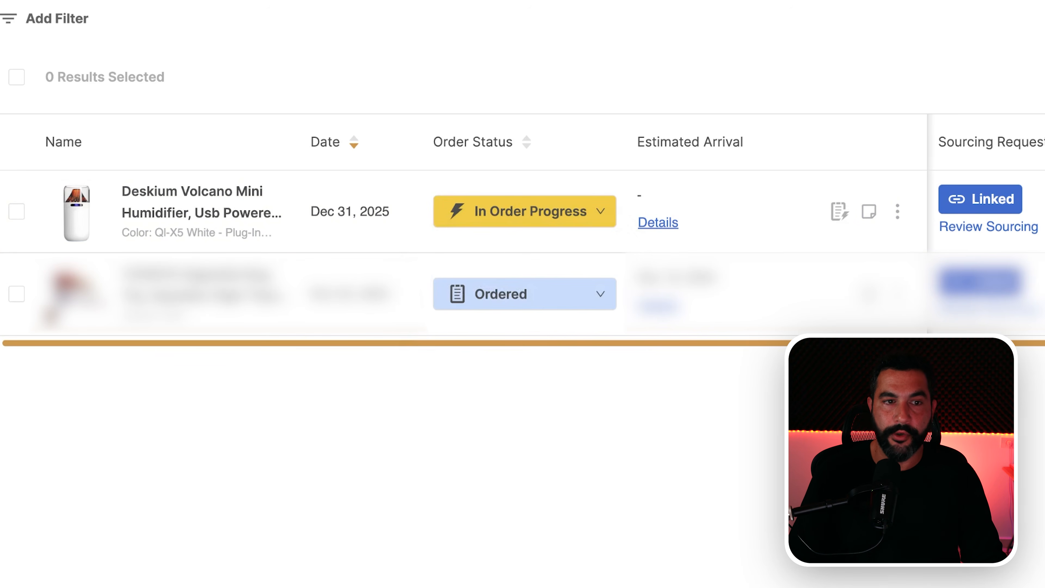
{"action": "mouse_move", "coordinate": [839, 213]}
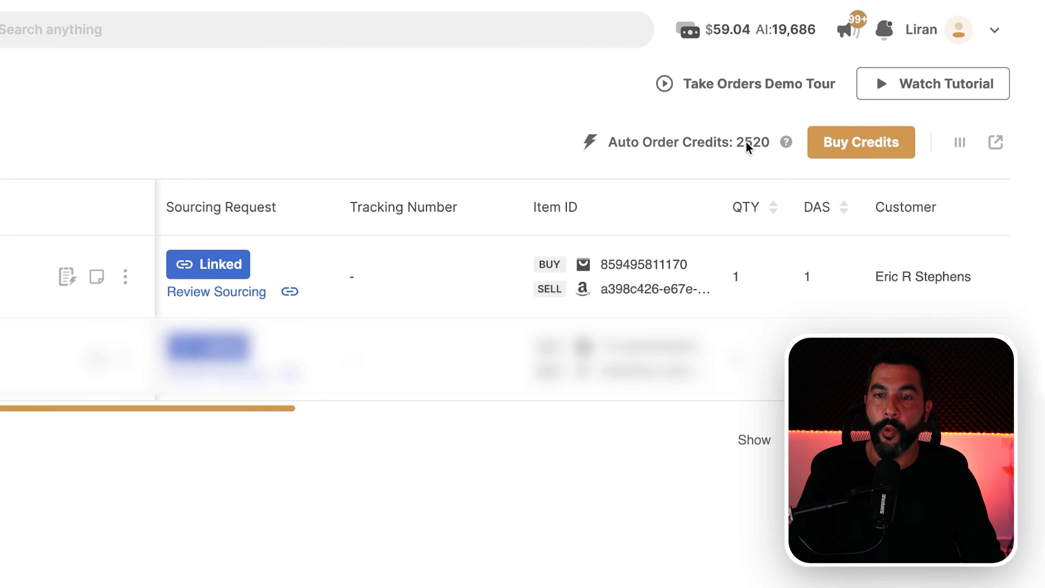
- Check the managed balance against the humidifier order's buy price
{"action": "left_click_drag", "start_coordinate": [273, 404], "coordinate": [712, 409]}
{"action": "left_click", "coordinate": [722, 37]}
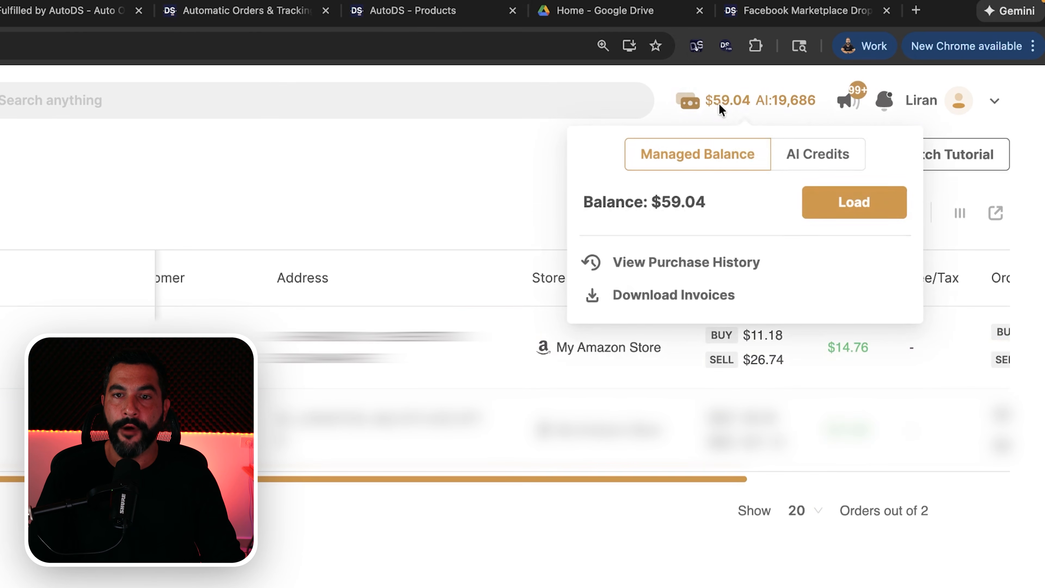
{"action": "left_click", "coordinate": [730, 102]}
{"action": "left_click", "coordinate": [751, 99]}
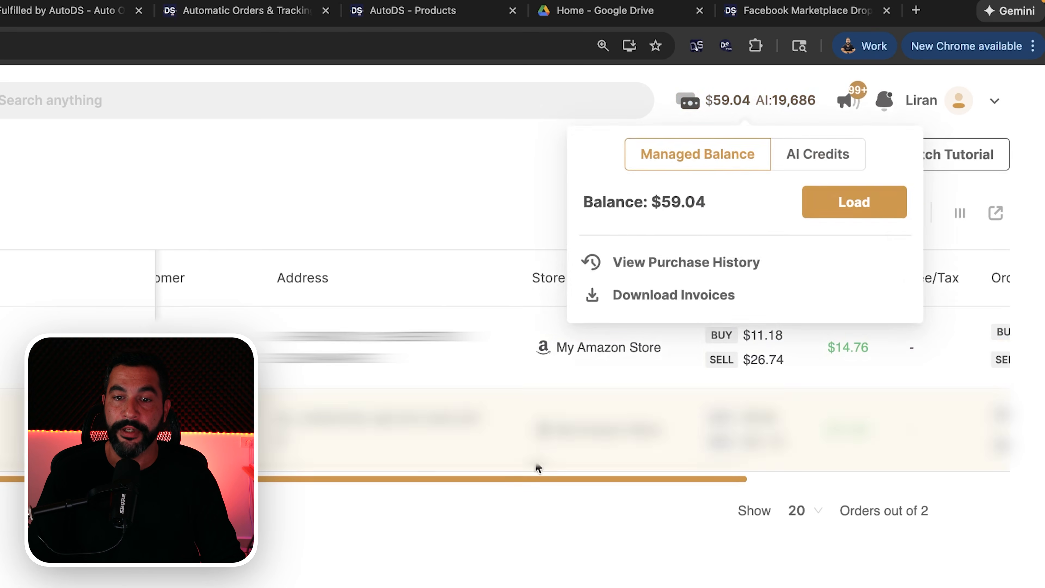
{"action": "left_click_drag", "start_coordinate": [743, 334], "coordinate": [777, 341]}
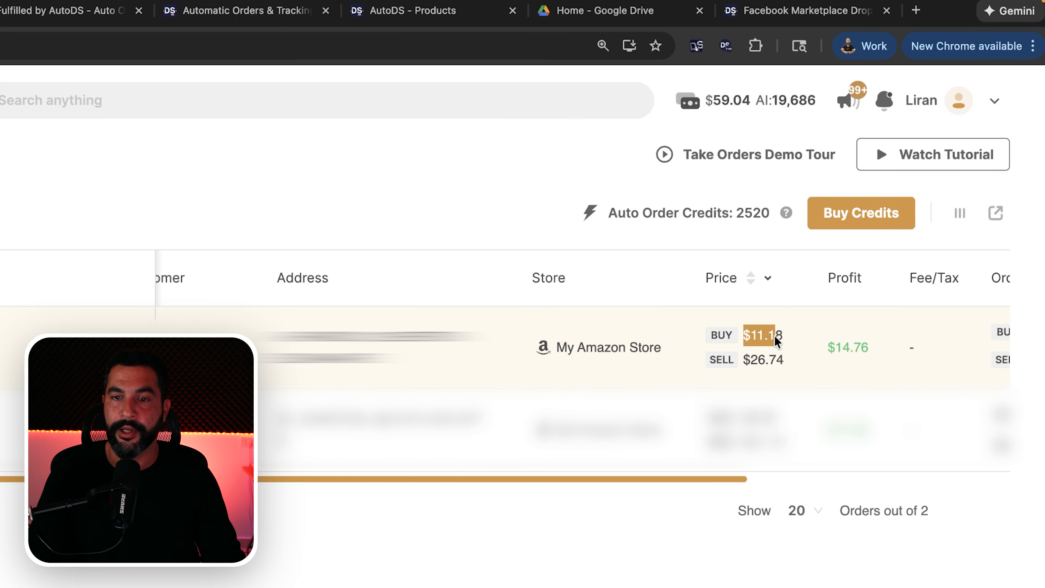
{"action": "left_click", "coordinate": [735, 105]}
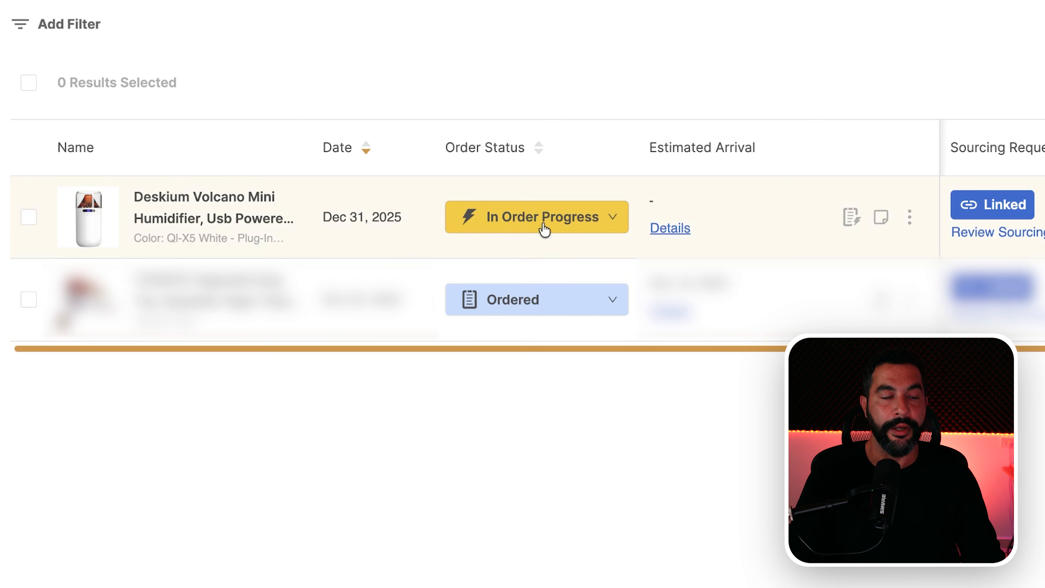
- Cancel the auto order for the humidifier order
{"action": "left_click", "coordinate": [544, 229]}
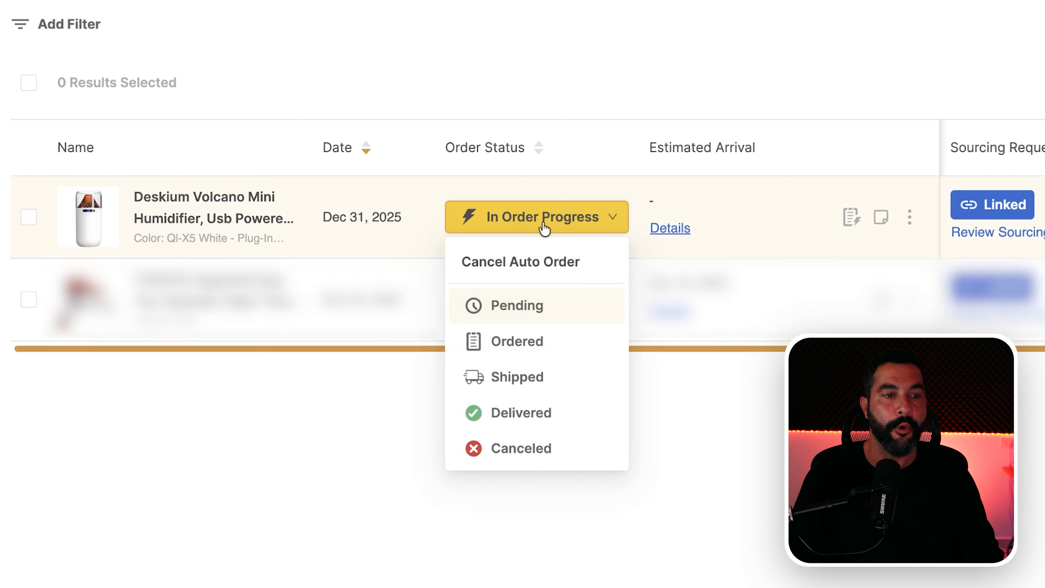
{"action": "left_click", "coordinate": [539, 262]}
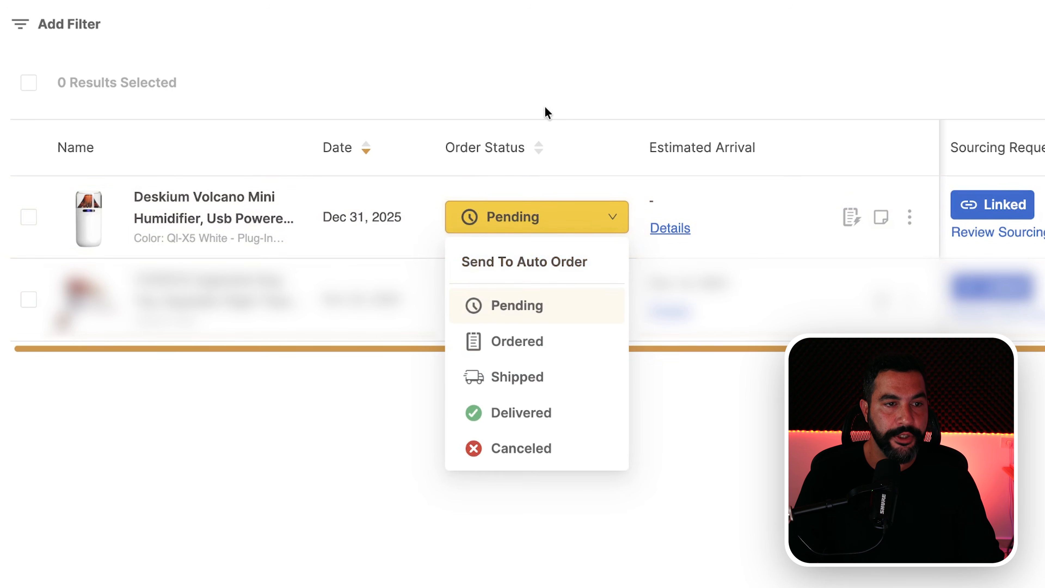
- Choose the Ordered status for the humidifier order, inspect the Buy Order ID and Buyer Account fields, and dismiss the form without updating
{"action": "left_click", "coordinate": [544, 229]}
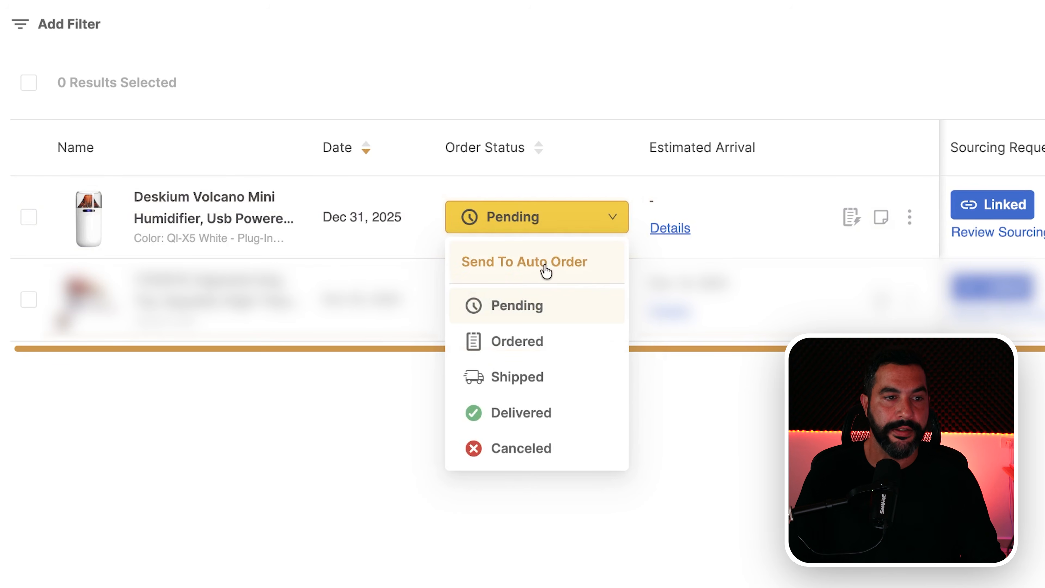
{"action": "left_click", "coordinate": [529, 346]}
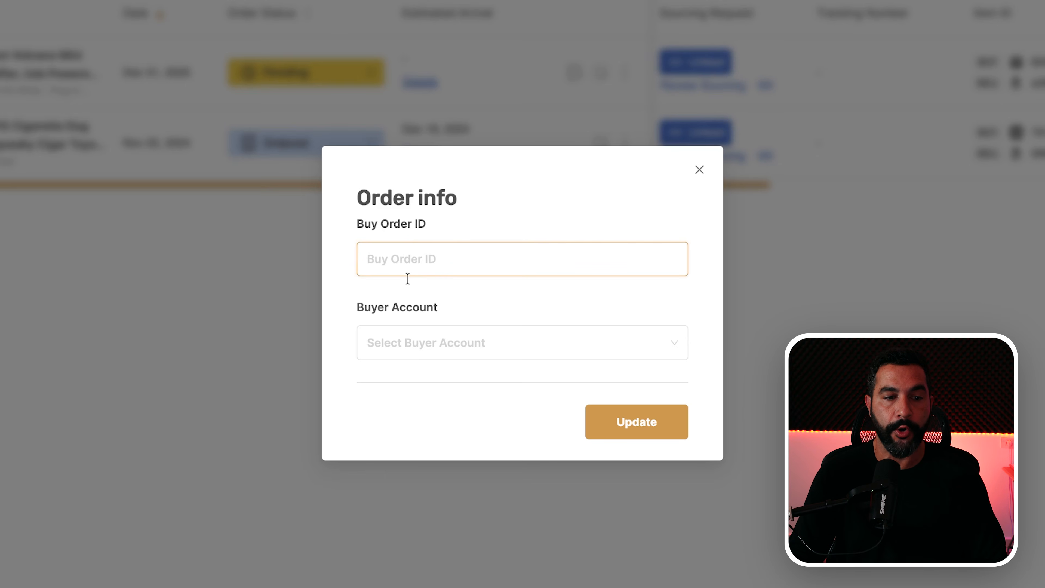
{"action": "left_click", "coordinate": [383, 341]}
{"action": "left_click", "coordinate": [661, 177]}
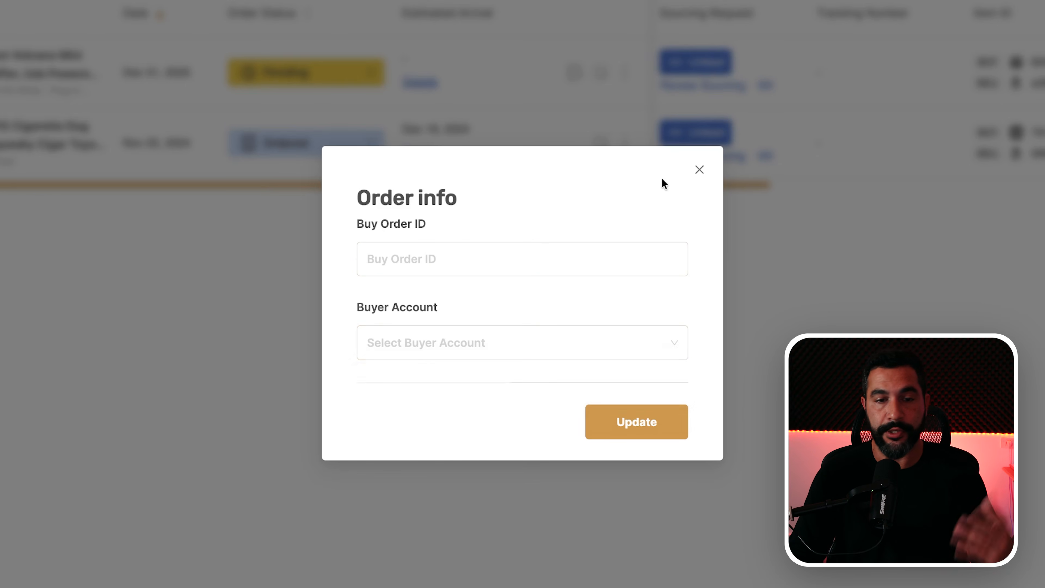
{"action": "left_click", "coordinate": [698, 170]}
- Examine the humidifier order's other status options, including Shipped, Delivered and Canceled, leaving the status as Pending
{"action": "left_click", "coordinate": [336, 82]}
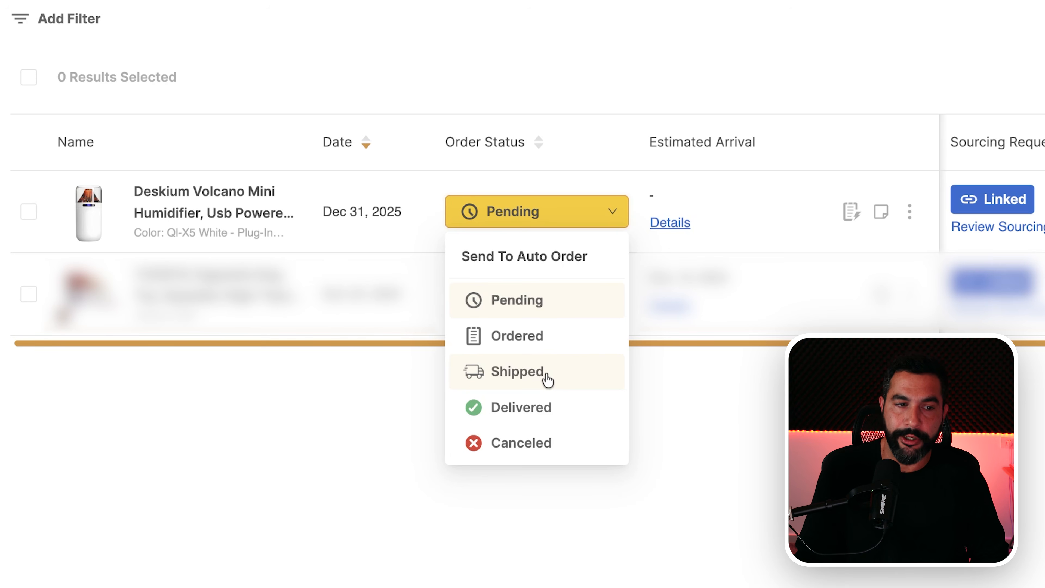
{"action": "left_click", "coordinate": [803, 401]}
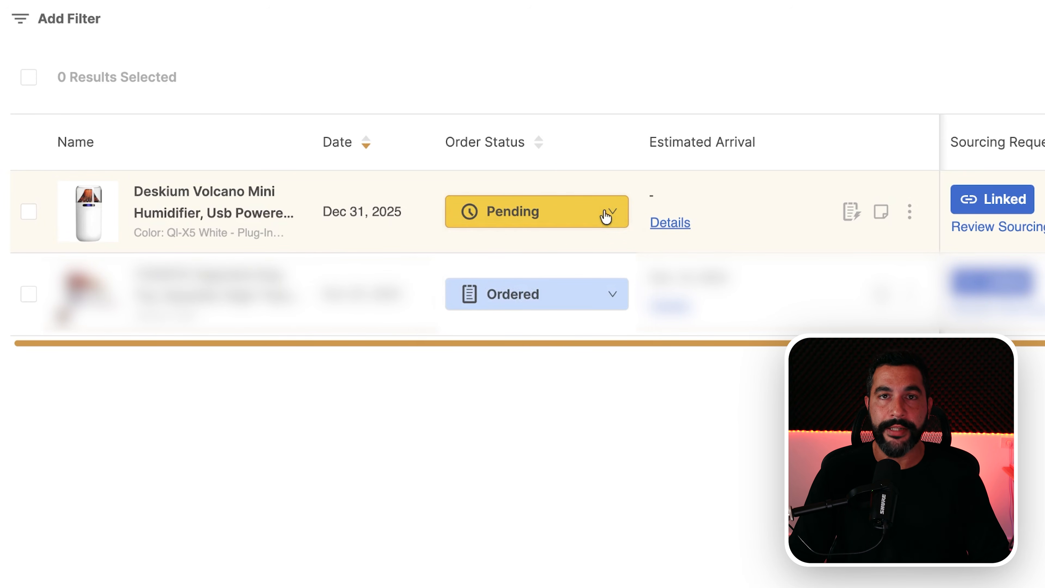
{"action": "left_click", "coordinate": [627, 211]}
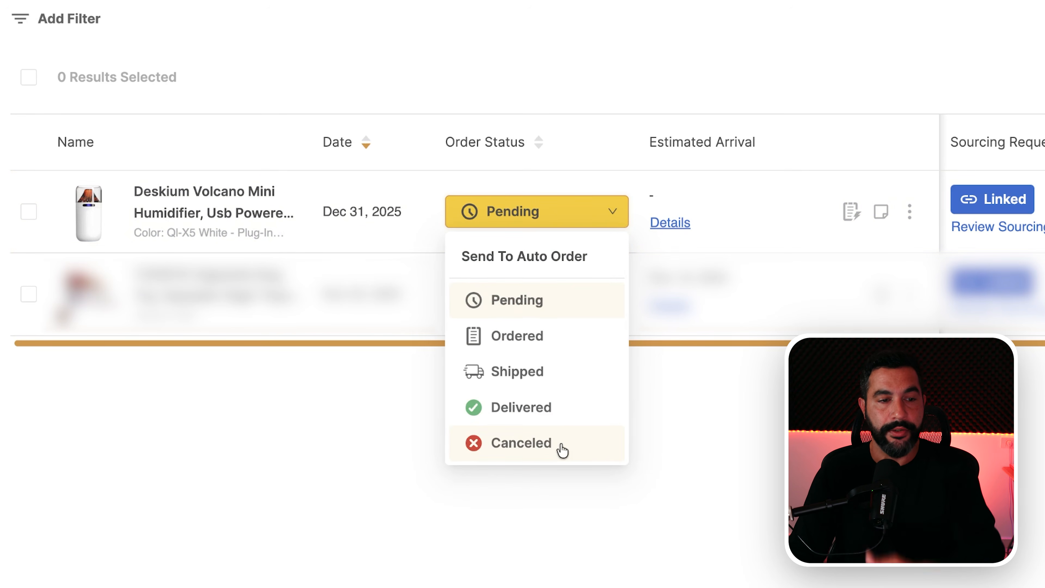
{"action": "left_click", "coordinate": [505, 212]}
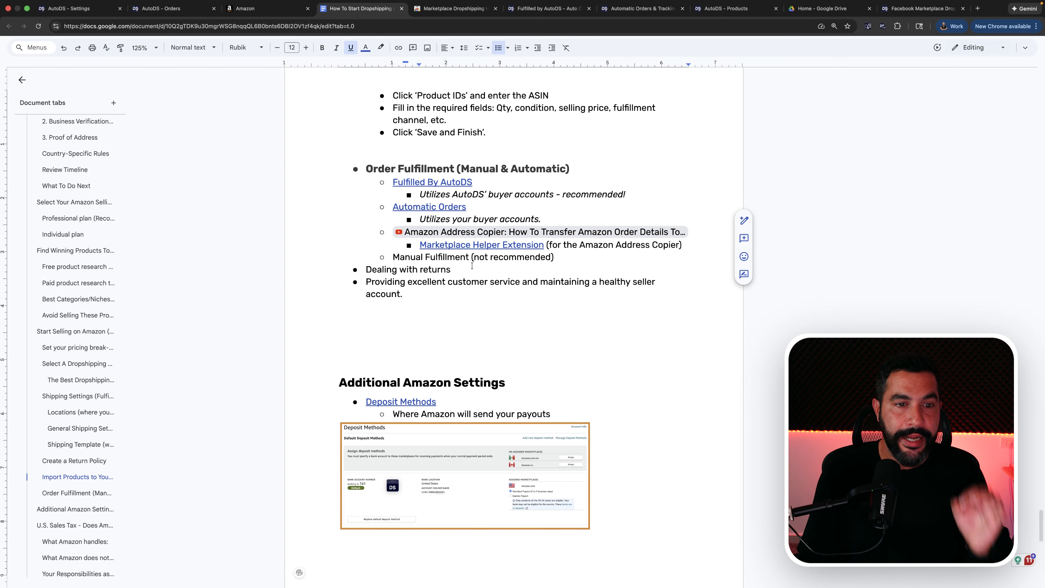
- Review the guide's Order Fulfillment section, highlighting the Fulfilled By AutoDS entry and the Dealing with returns item
{"action": "left_click_drag", "start_coordinate": [474, 182], "coordinate": [375, 183]}
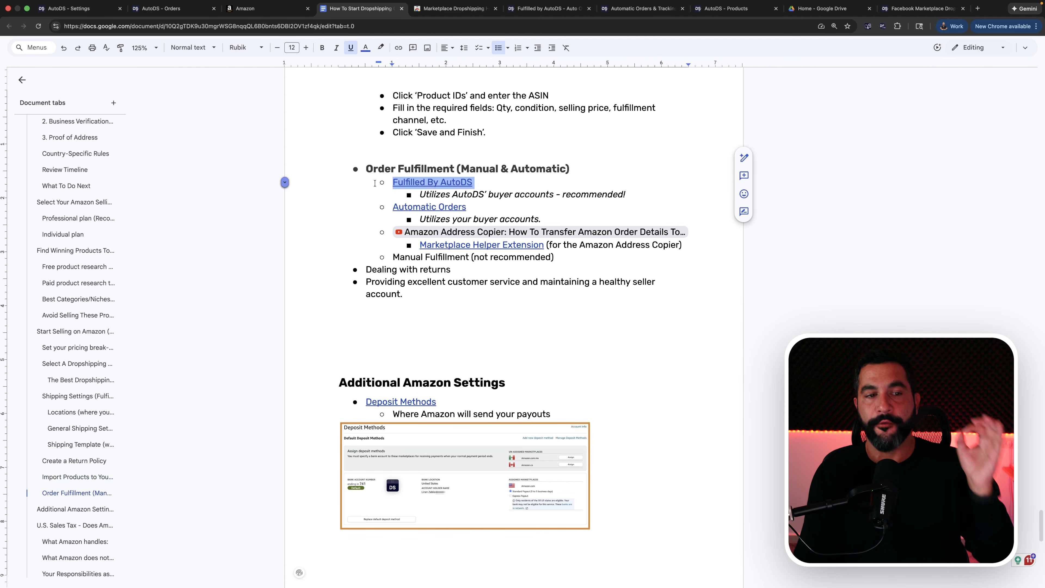
{"action": "left_click", "coordinate": [486, 192]}
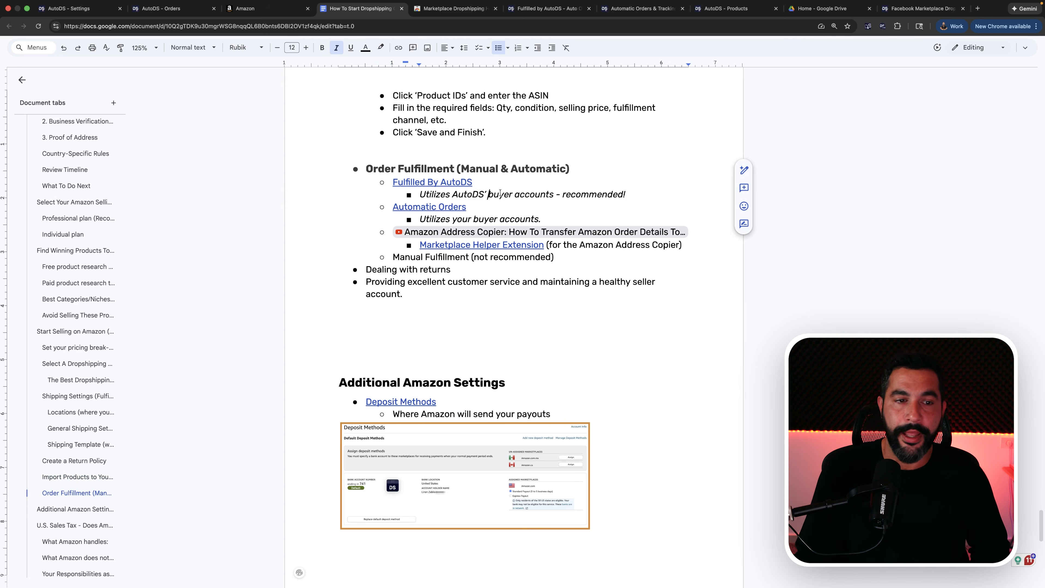
{"action": "scroll", "coordinate": [500, 193], "scroll_direction": "down", "scroll_amount": 1}
{"action": "scroll", "coordinate": [492, 193], "scroll_direction": "up", "scroll_amount": 1}
{"action": "left_click_drag", "start_coordinate": [365, 170], "coordinate": [629, 296]}
{"action": "left_click", "coordinate": [629, 296]}
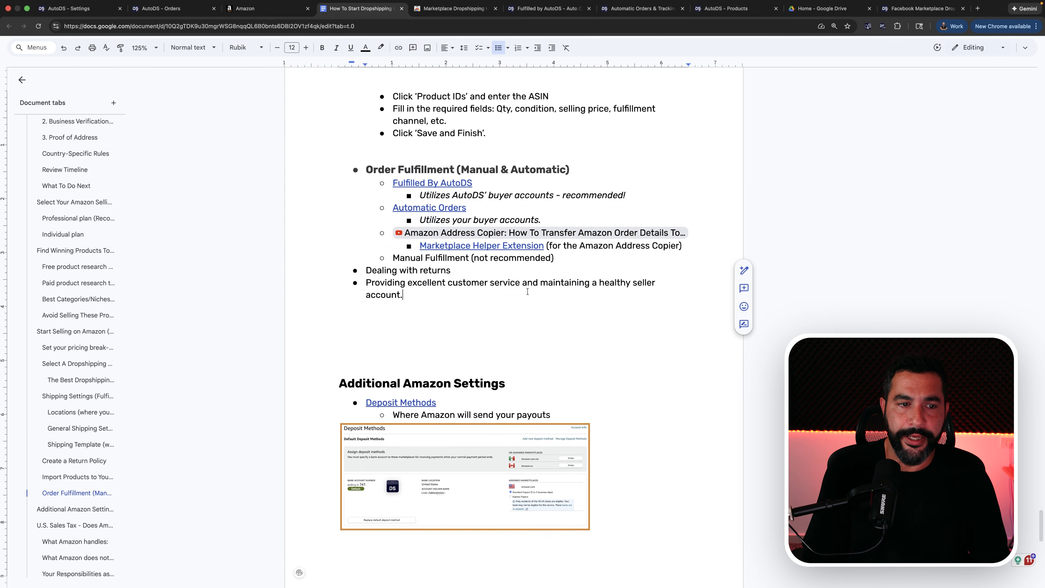
{"action": "scroll", "coordinate": [494, 268], "scroll_direction": "down", "scroll_amount": 2}
{"action": "left_click_drag", "start_coordinate": [454, 241], "coordinate": [360, 237]}
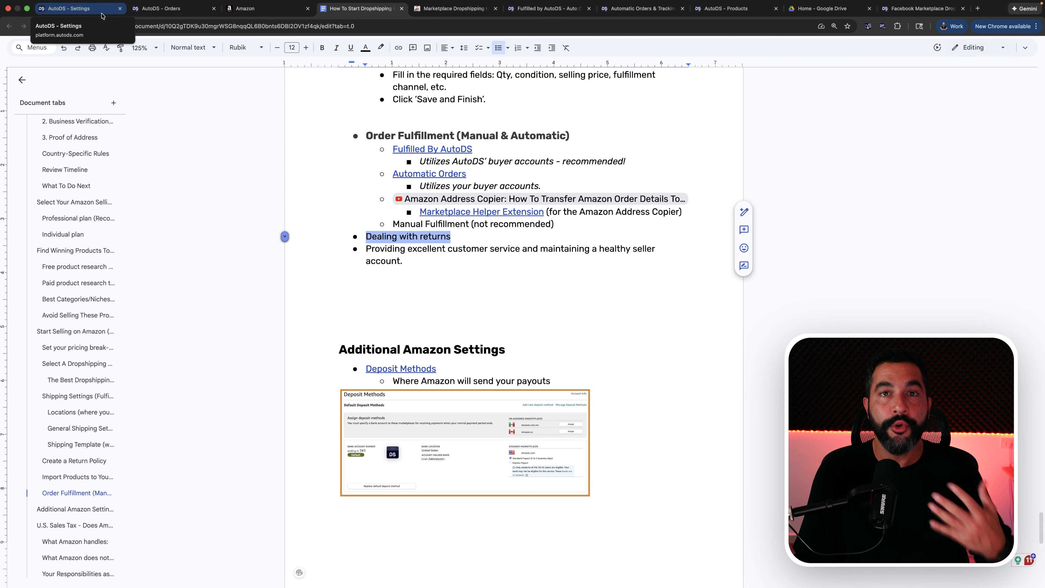
- Switch to AutoDS Orders and examine the status options of the shipped Furmist Trio Blue Whale order, including Request Return, without changing the status
{"action": "left_click", "coordinate": [165, 8]}
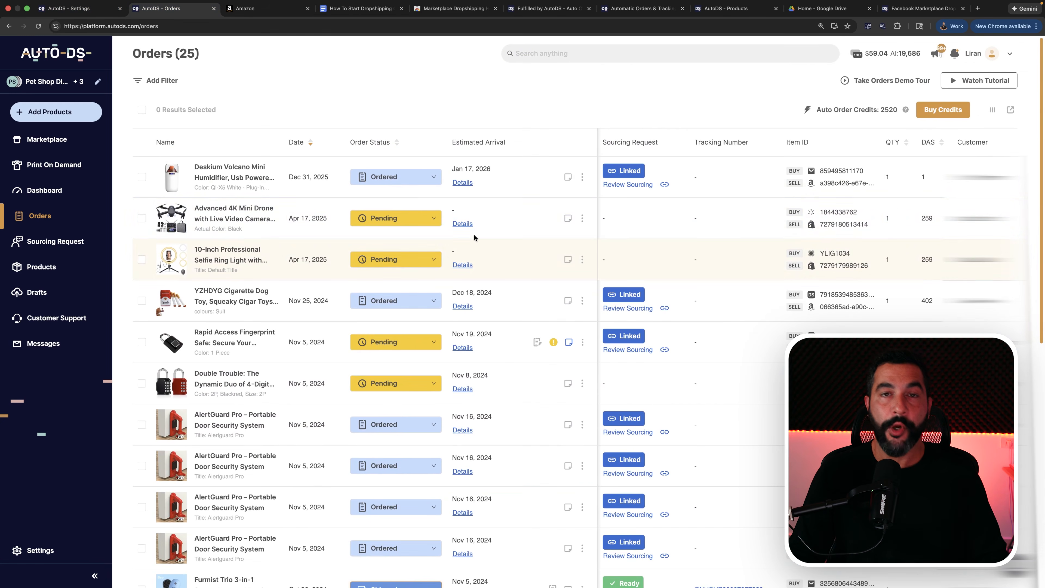
{"action": "scroll", "coordinate": [490, 229], "scroll_direction": "down", "scroll_amount": 5}
{"action": "scroll", "coordinate": [489, 230], "scroll_direction": "down", "scroll_amount": 2}
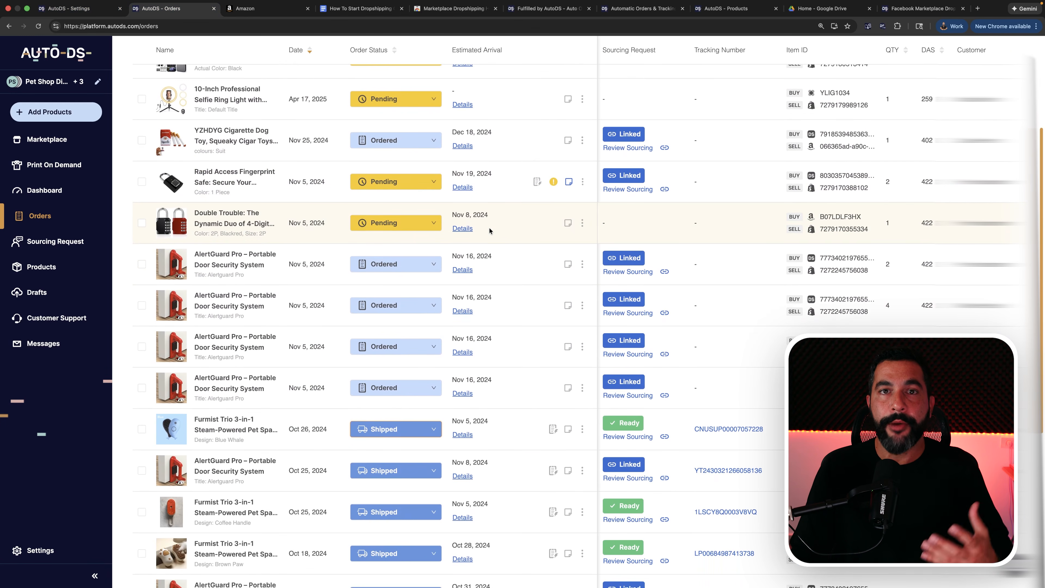
{"action": "scroll", "coordinate": [490, 231], "scroll_direction": "down", "scroll_amount": 3}
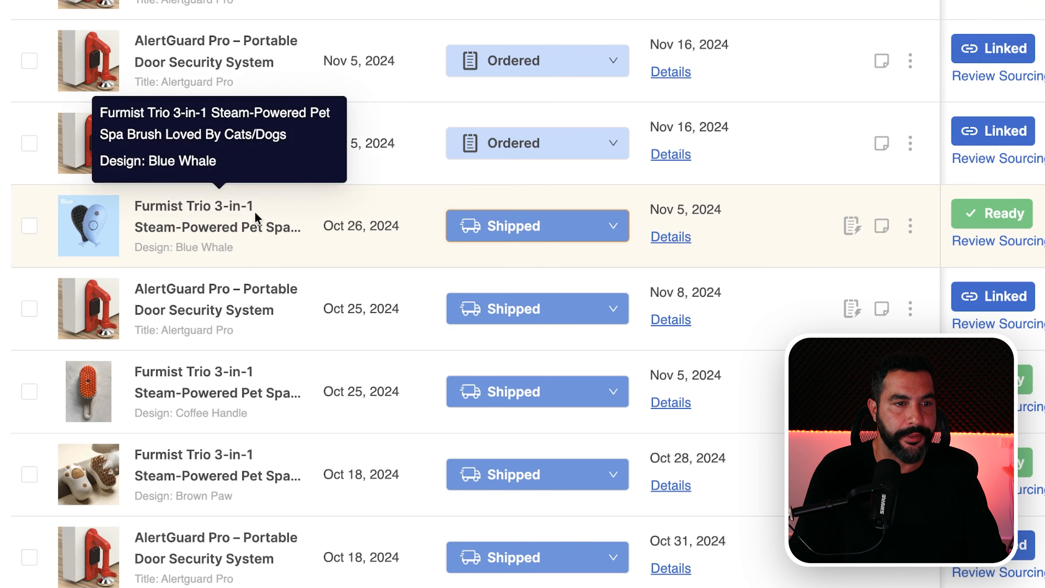
{"action": "left_click", "coordinate": [537, 233]}
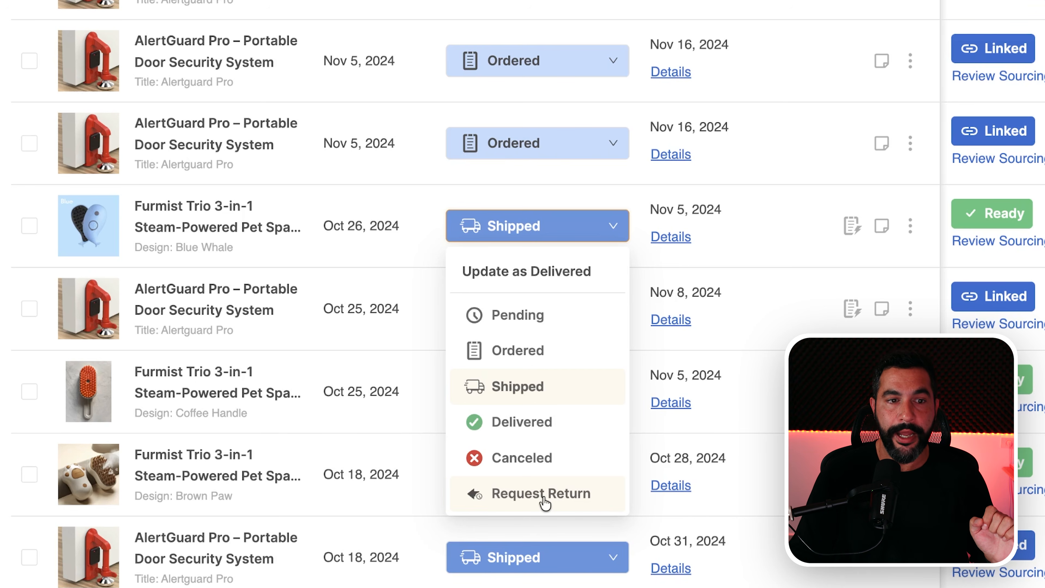
{"action": "left_click", "coordinate": [808, 229]}
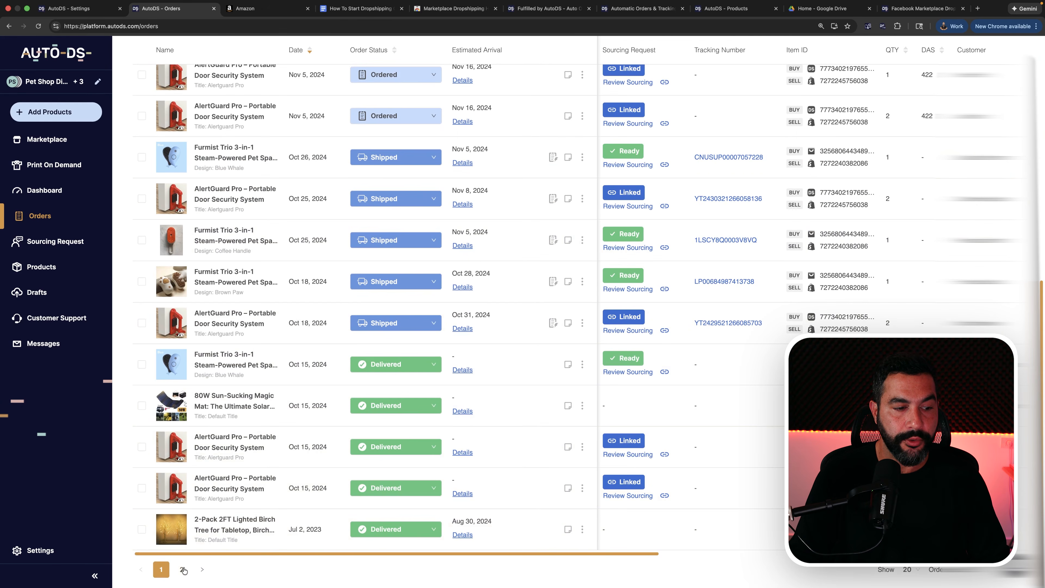
{"action": "left_click", "coordinate": [183, 570]}
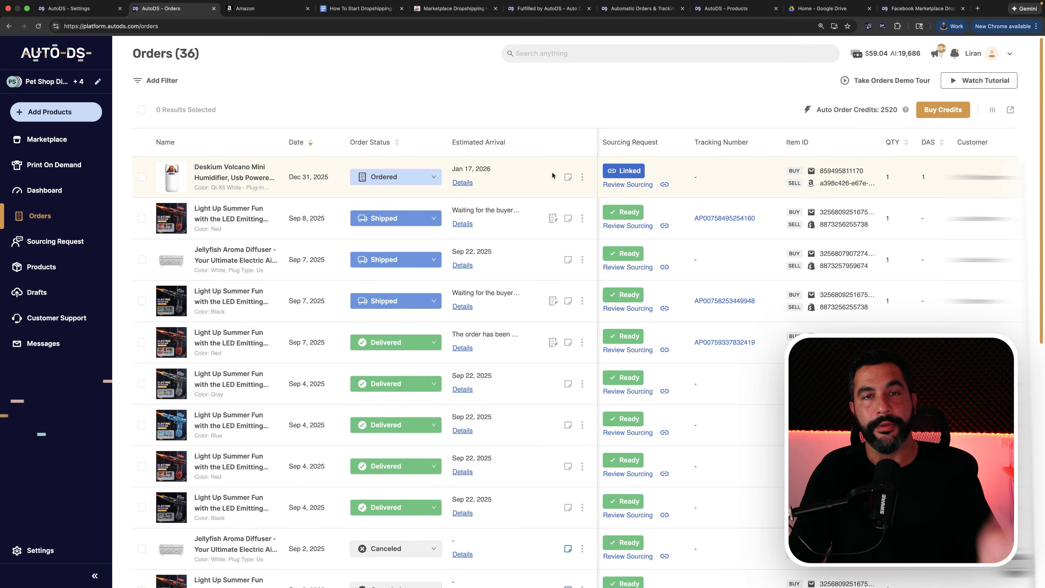
- Switch to Amazon Seller Central, open Manage All Inventory and review the status of the product listings
{"action": "left_click", "coordinate": [256, 15]}
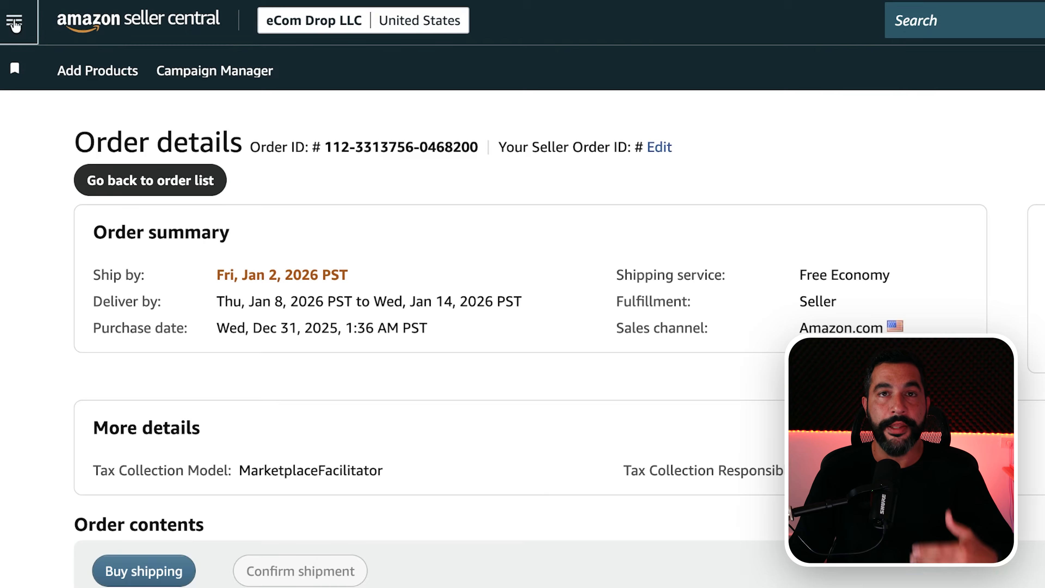
{"action": "left_click", "coordinate": [15, 22]}
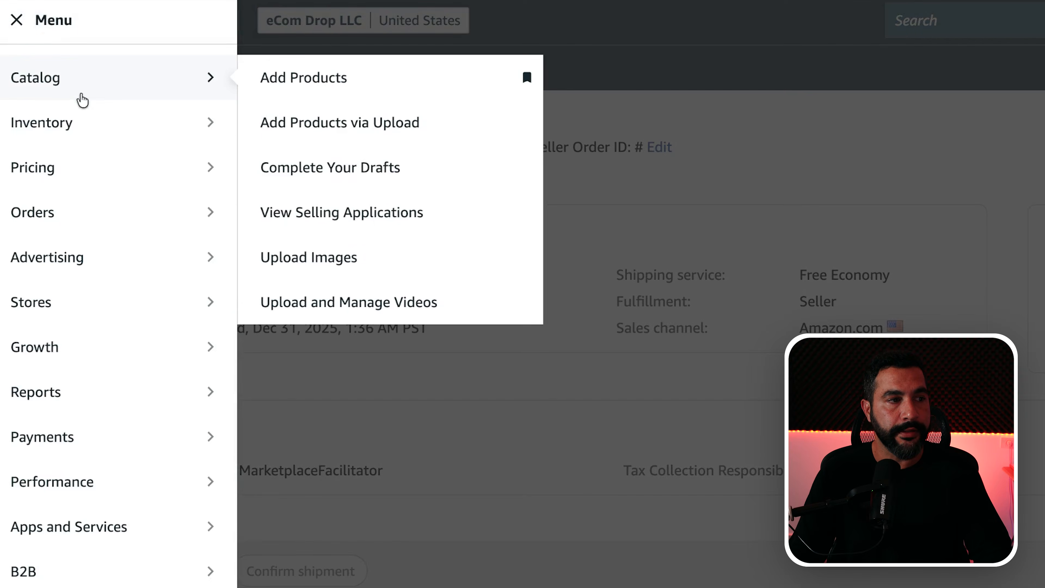
{"action": "mouse_move", "coordinate": [86, 131]}
{"action": "left_click", "coordinate": [330, 131]}
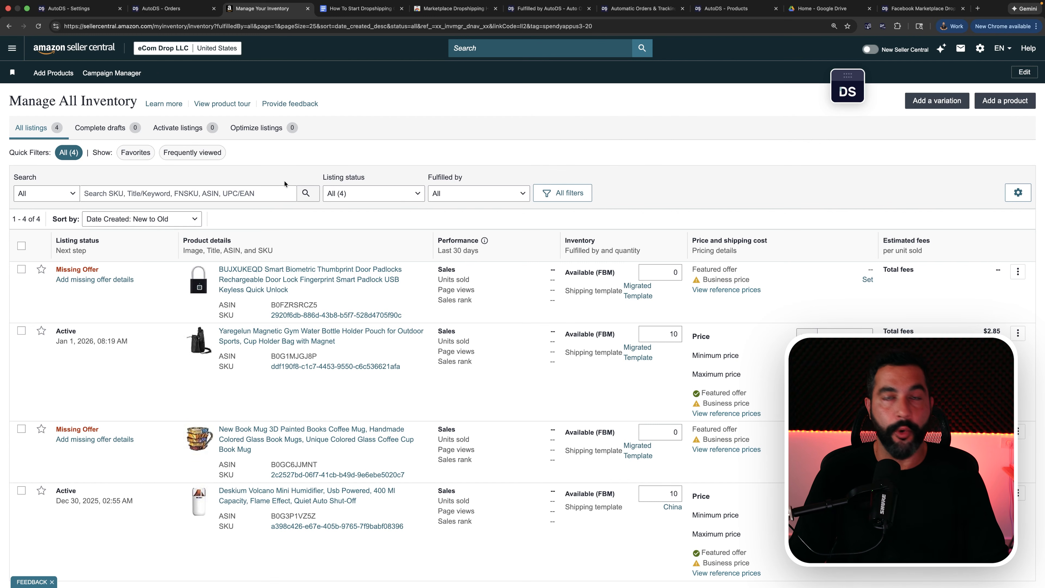
{"action": "scroll", "coordinate": [285, 177], "scroll_direction": "down", "scroll_amount": 2}
{"action": "scroll", "coordinate": [220, 207], "scroll_direction": "up", "scroll_amount": 2}
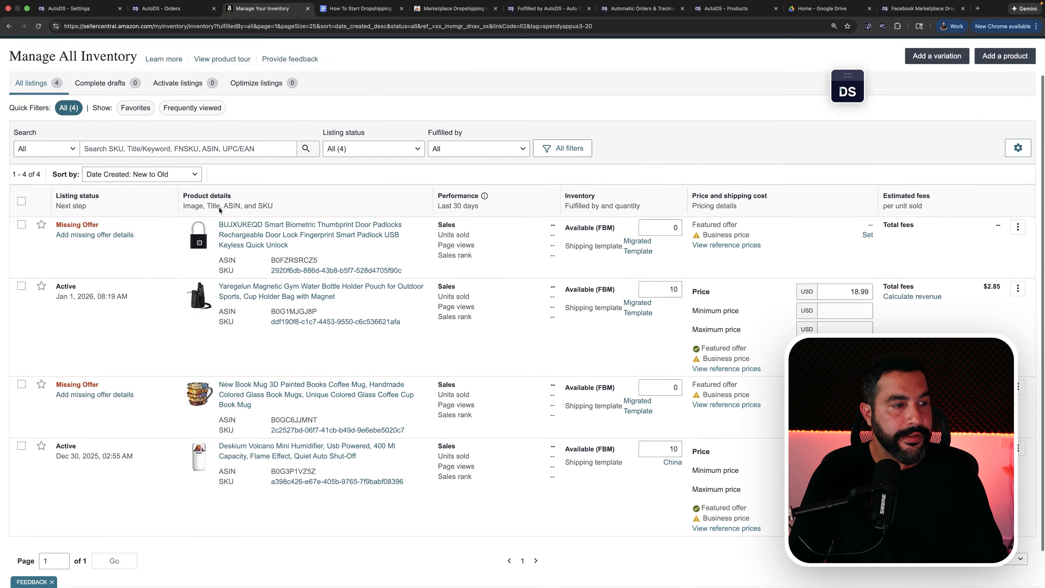
{"action": "scroll", "coordinate": [312, 144], "scroll_direction": "down", "scroll_amount": 1}
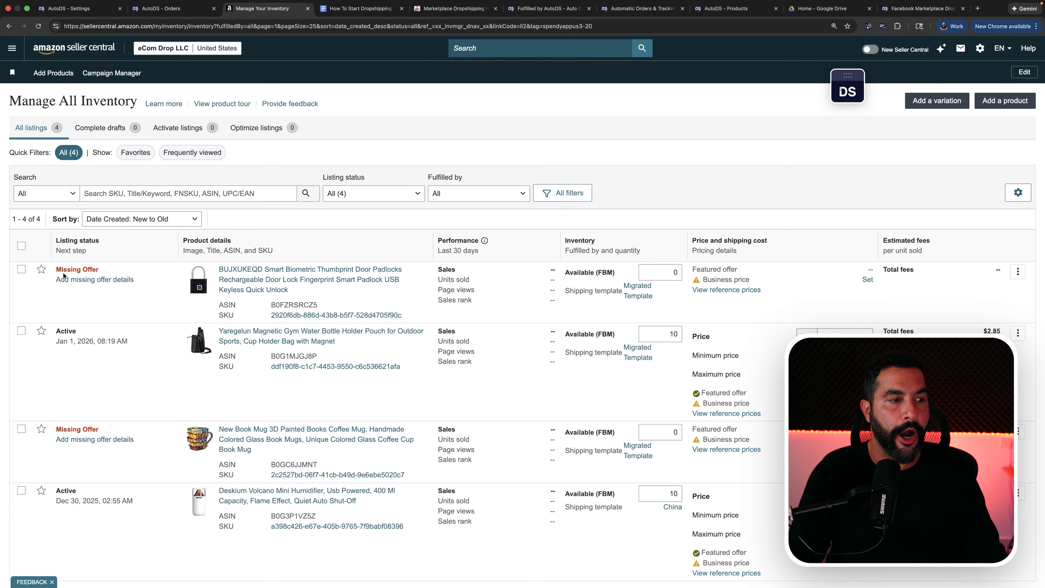
{"action": "scroll", "coordinate": [78, 329], "scroll_direction": "down", "scroll_amount": 3}
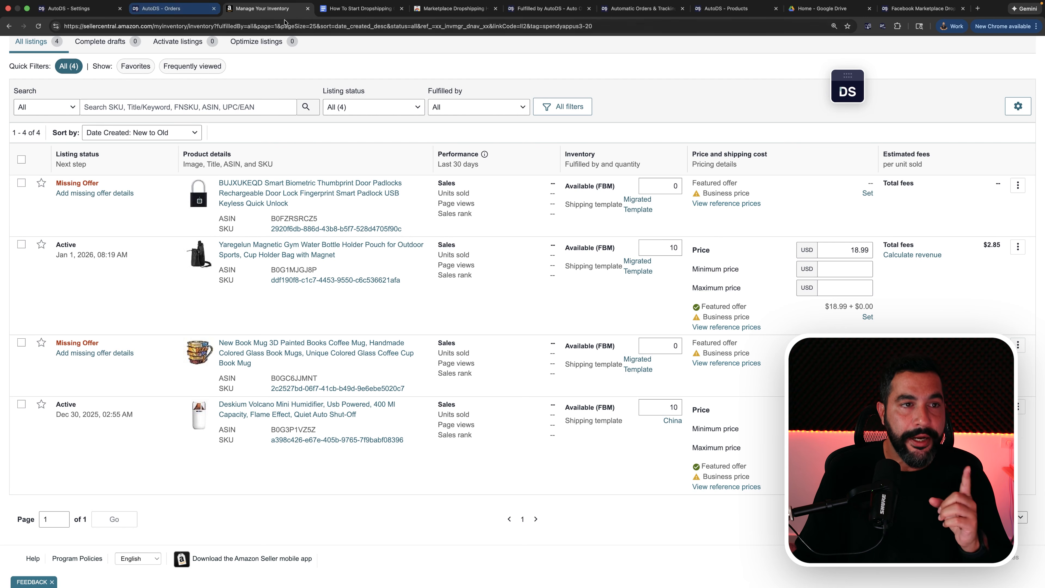
- Switch to the Google Docs guide and review the item on customer service and maintaining a healthy seller account
{"action": "left_click", "coordinate": [362, 9]}
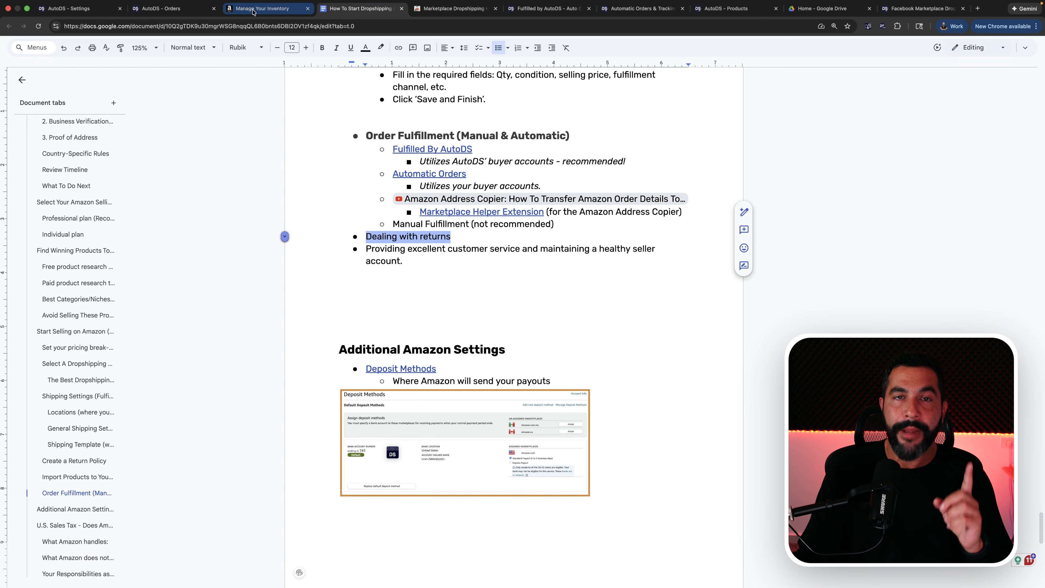
{"action": "left_click", "coordinate": [548, 249]}
{"action": "left_click", "coordinate": [430, 297]}
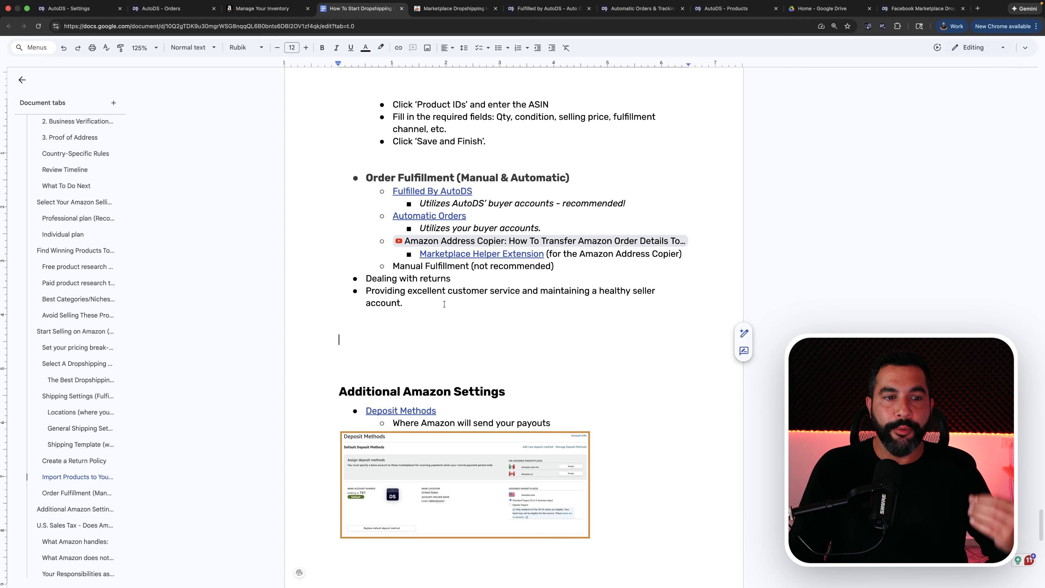
{"action": "triple_click", "coordinate": [445, 304]}
{"action": "double_click", "coordinate": [417, 302]}
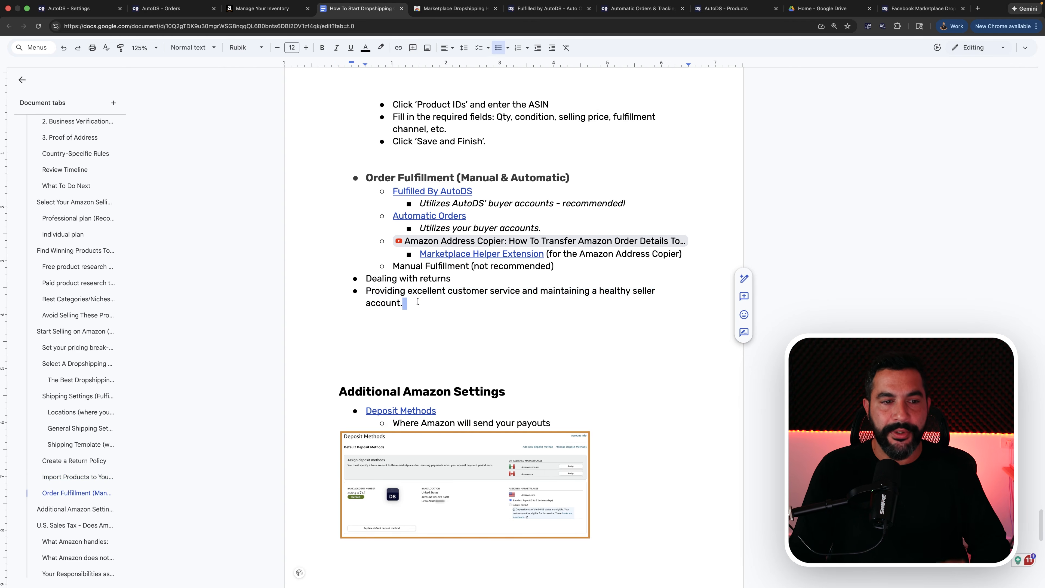
{"action": "left_click", "coordinate": [396, 333]}
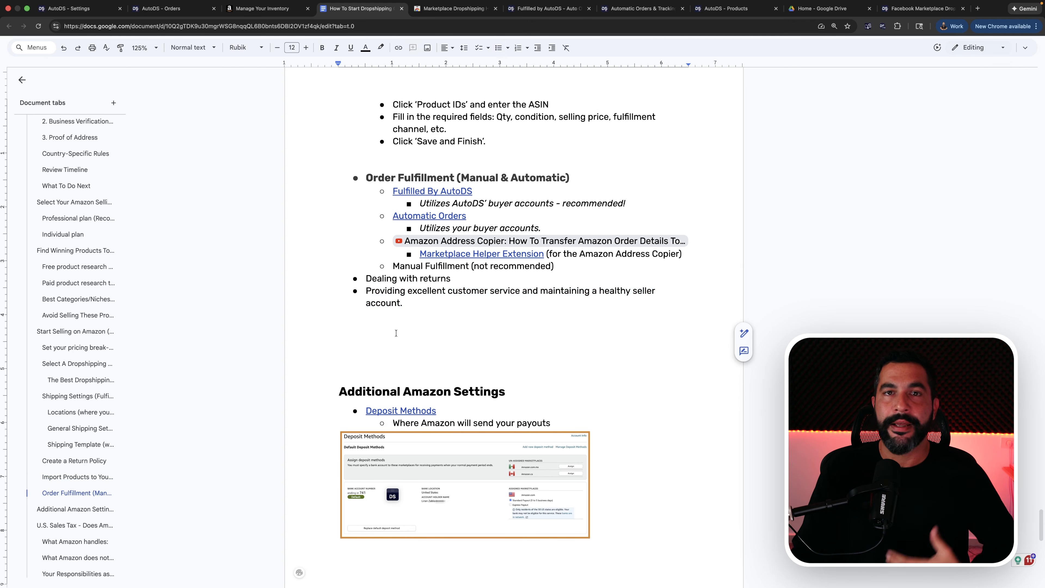
- Examine the guide's Additional Amazon Settings and U.S. Sales Tax sections
{"action": "scroll", "coordinate": [395, 333], "scroll_direction": "down", "scroll_amount": 5}
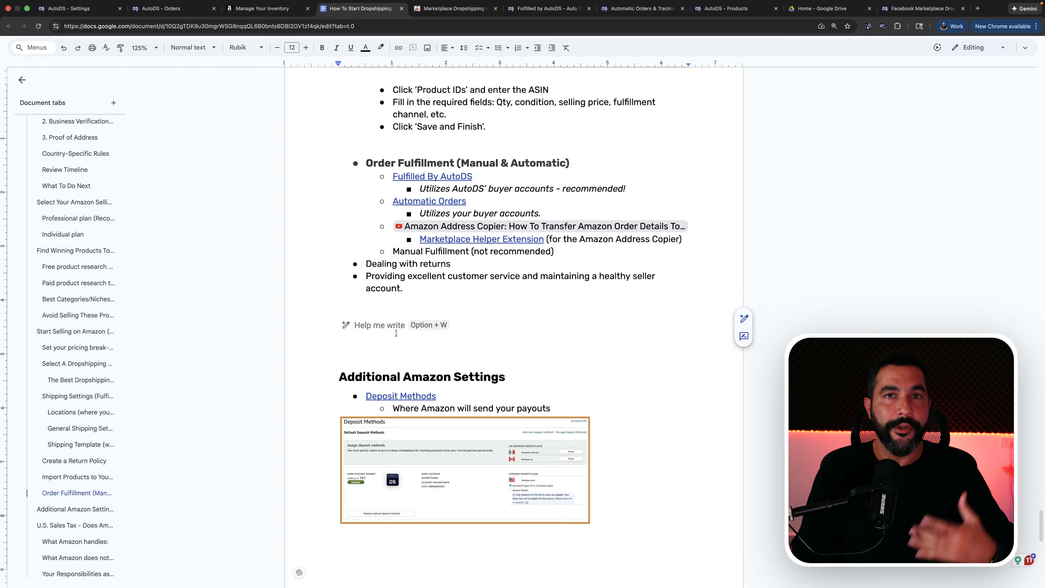
{"action": "scroll", "coordinate": [395, 325], "scroll_direction": "down", "scroll_amount": 5}
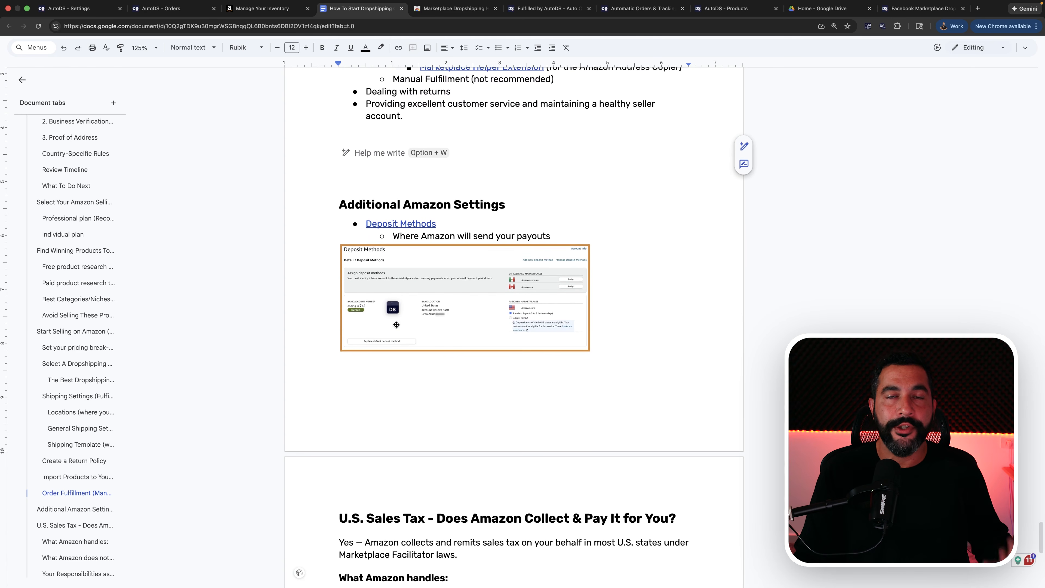
{"action": "scroll", "coordinate": [397, 325], "scroll_direction": "down", "scroll_amount": 5}
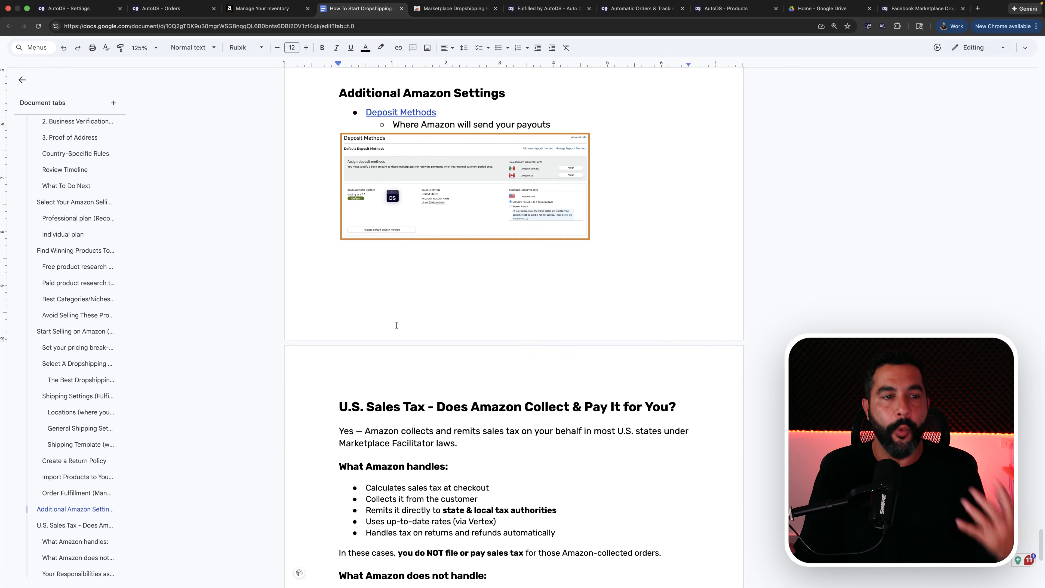
{"action": "scroll", "coordinate": [397, 325], "scroll_direction": "down", "scroll_amount": 2}
{"action": "scroll", "coordinate": [397, 325], "scroll_direction": "up", "scroll_amount": 15}
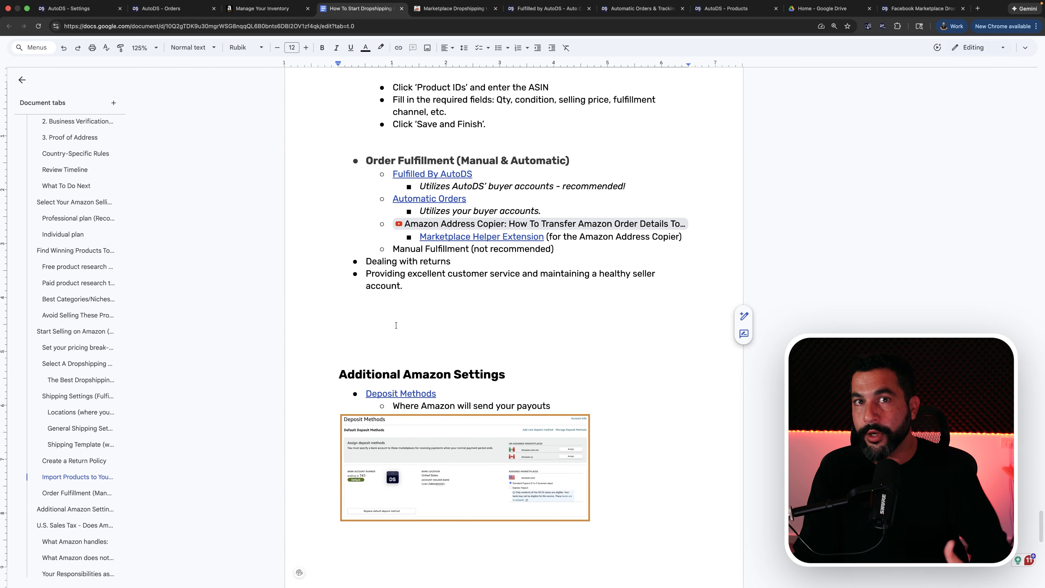
{"action": "scroll", "coordinate": [397, 325], "scroll_direction": "down", "scroll_amount": 6}
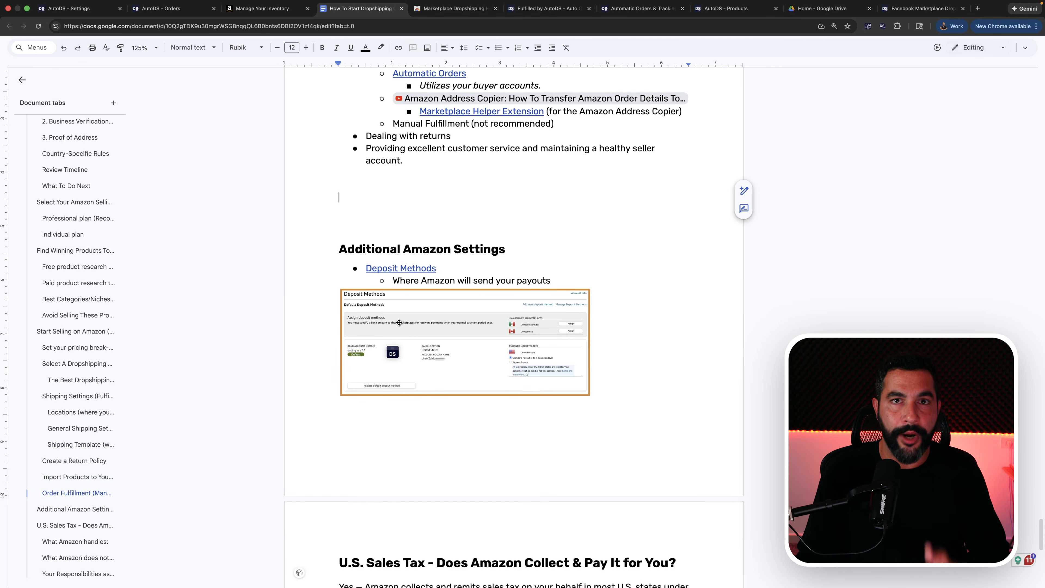
- Insert blank lines above the Additional Amazon Settings heading to push that section onto the next page
{"action": "scroll", "coordinate": [425, 161], "scroll_direction": "down", "scroll_amount": 2}
{"action": "left_click", "coordinate": [427, 160]}
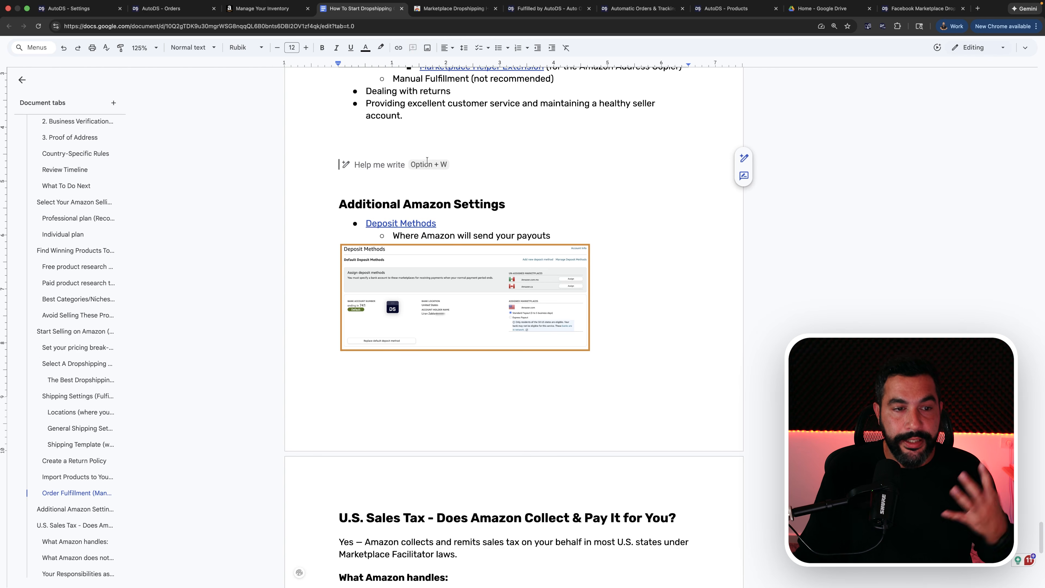
{"action": "key", "text": "Return"}
{"action": "key", "text": "Return"}
{"action": "key", "text": "Return"}
{"action": "key", "text": "Return"}
{"action": "key", "text": "Return"}
{"action": "key", "text": "Return"}
{"action": "key", "text": "Return"}
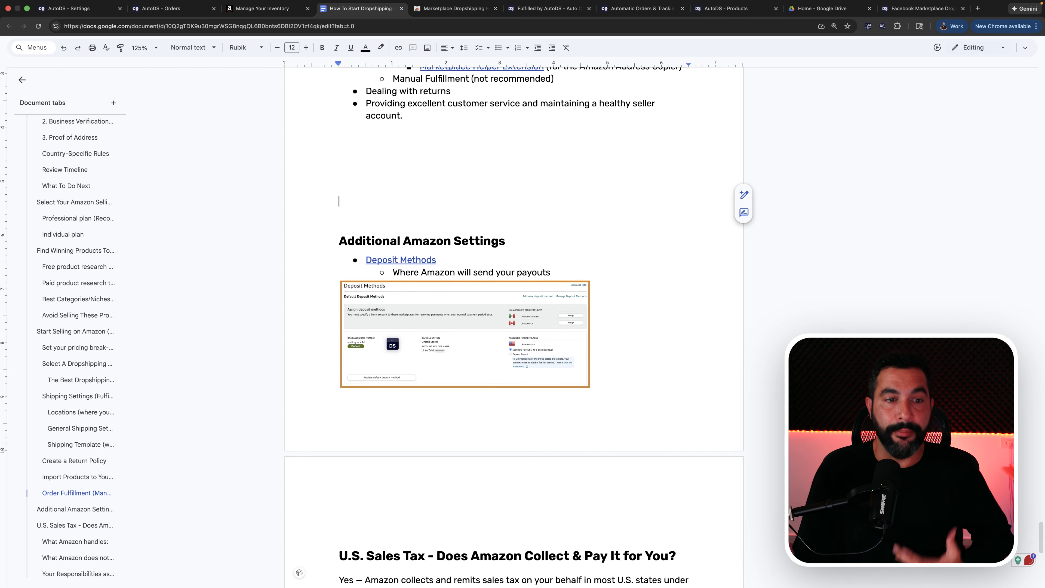
{"action": "key", "text": "Return"}
{"action": "key", "text": "Return"}
{"action": "key", "text": "Return"}
{"action": "key", "text": "Return"}
{"action": "key", "text": "Return"}
{"action": "key", "text": "Return"}
{"action": "key", "text": "Return"}
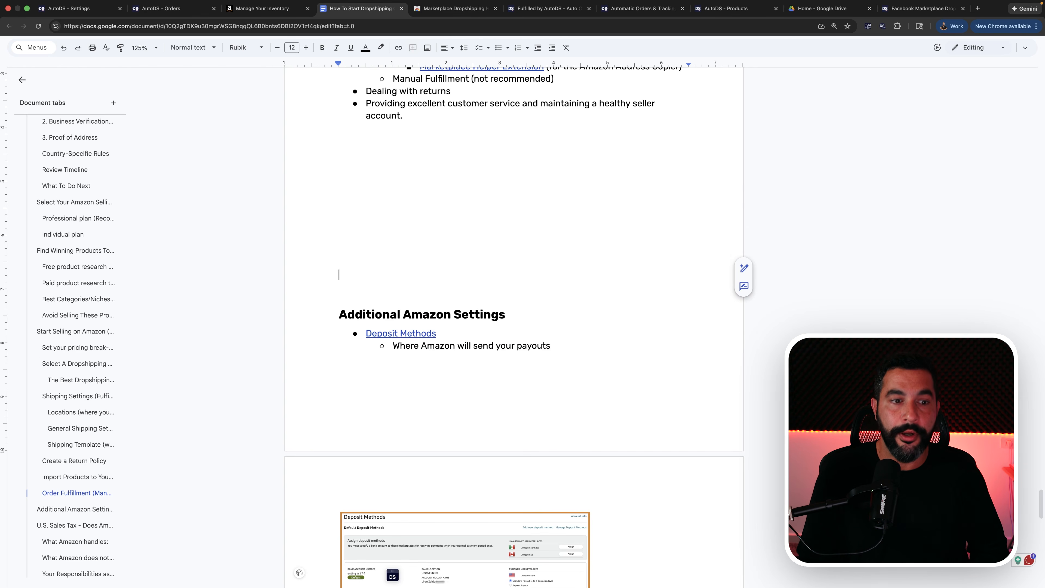
{"action": "key", "text": "Return"}
{"action": "key", "text": "Return"}
{"action": "key", "text": "Return"}
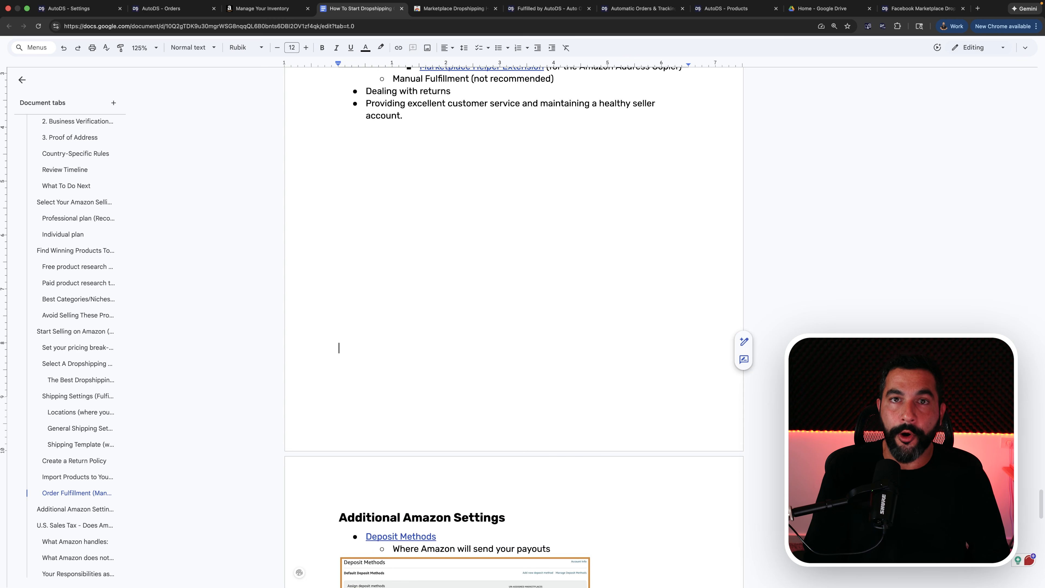